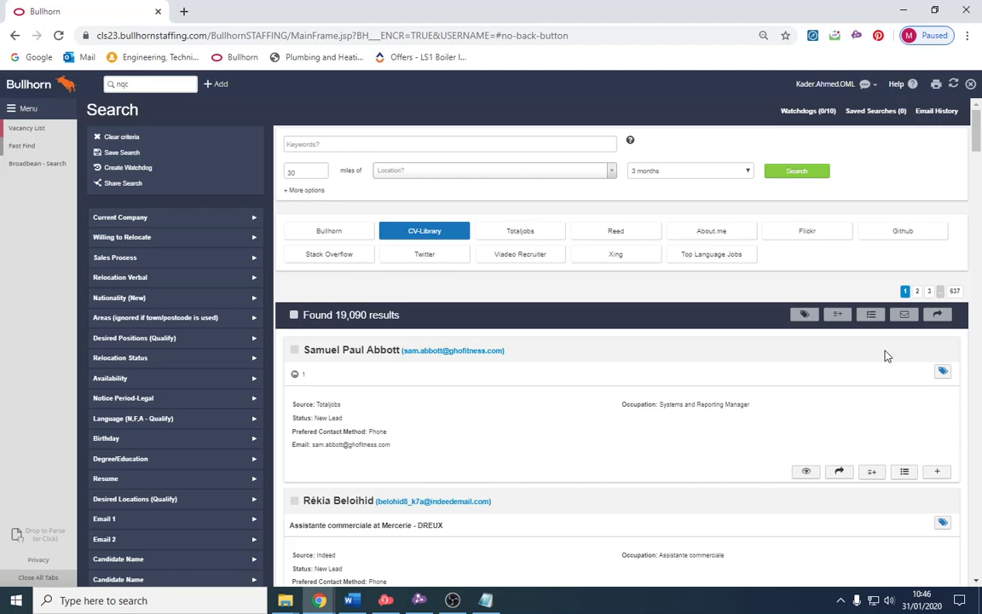
- Go to the Vacancy List showing the €22,000 Korean Customer Service Representative vacancy
{"action": "left_click", "coordinate": [25, 129]}
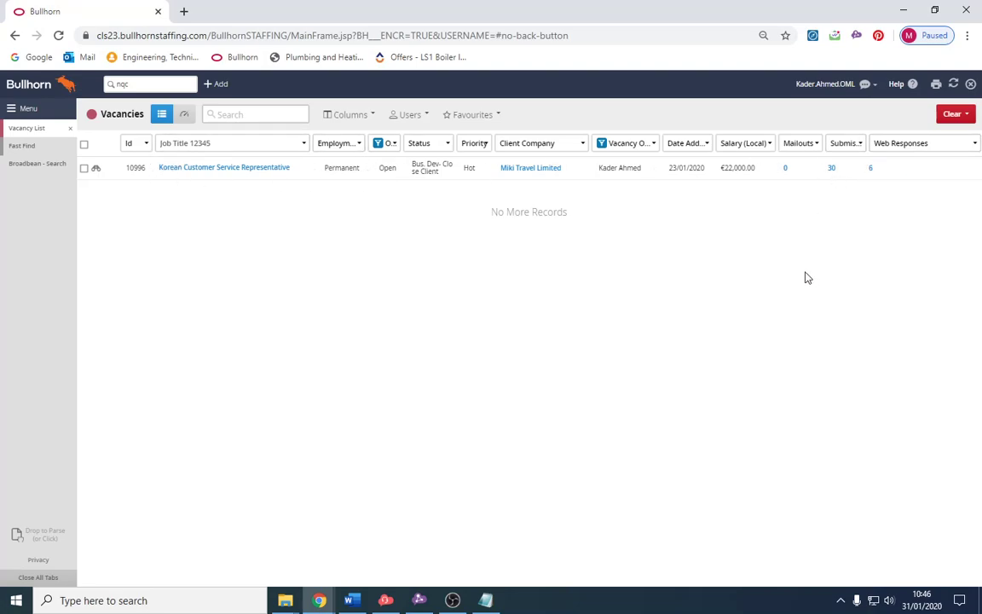
{"action": "left_click", "coordinate": [870, 169]}
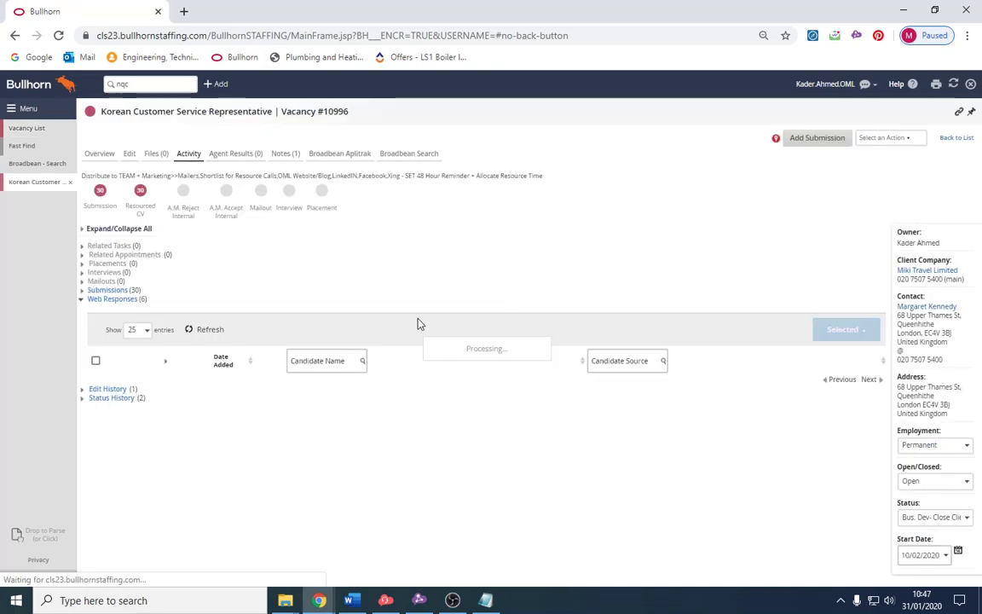
{"action": "scroll", "coordinate": [367, 323], "scroll_direction": "down", "scroll_amount": 2}
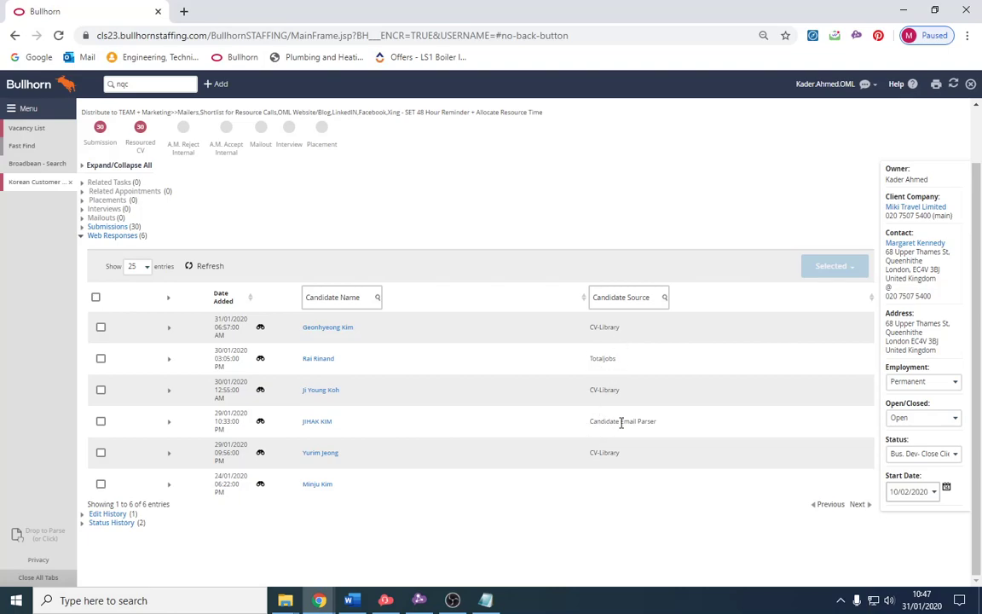
{"action": "scroll", "coordinate": [421, 341], "scroll_direction": "up", "scroll_amount": 1}
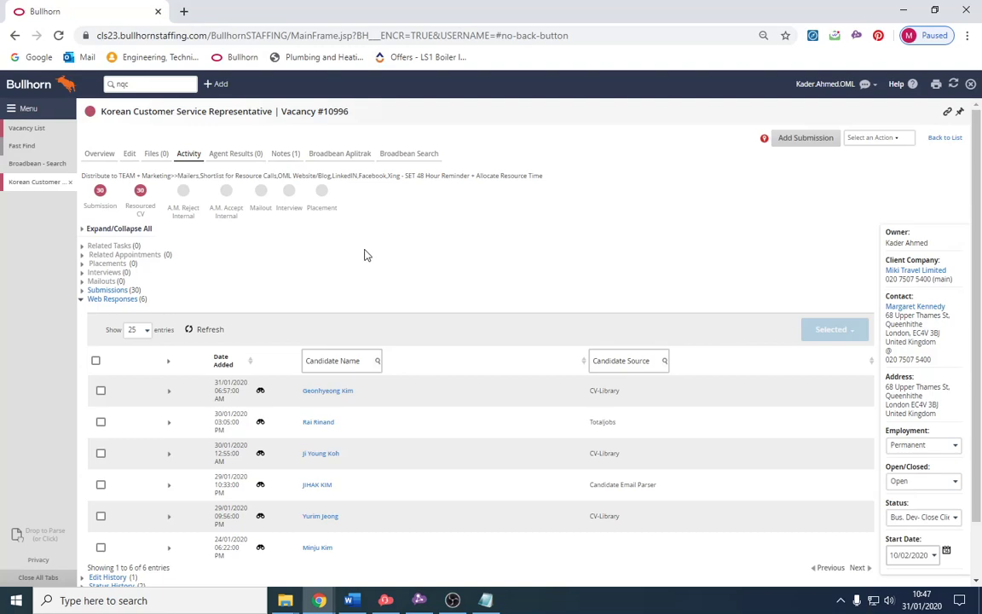
{"action": "left_click", "coordinate": [41, 129]}
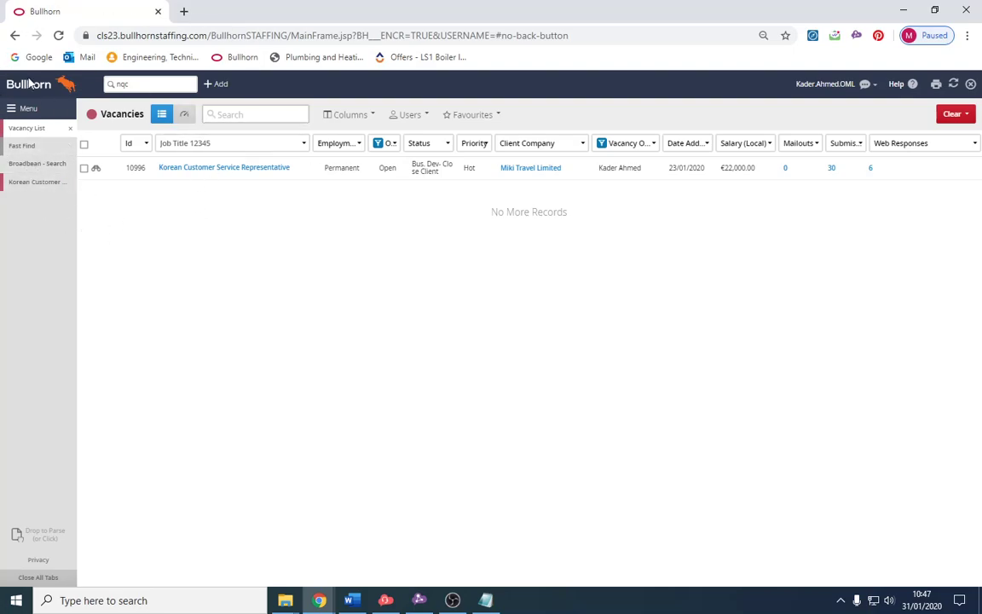
- Open Broadbean Search, compare the Totaljobs, Reed and CV-Library sources, and reopen it on CV-Library
{"action": "left_click", "coordinate": [38, 164]}
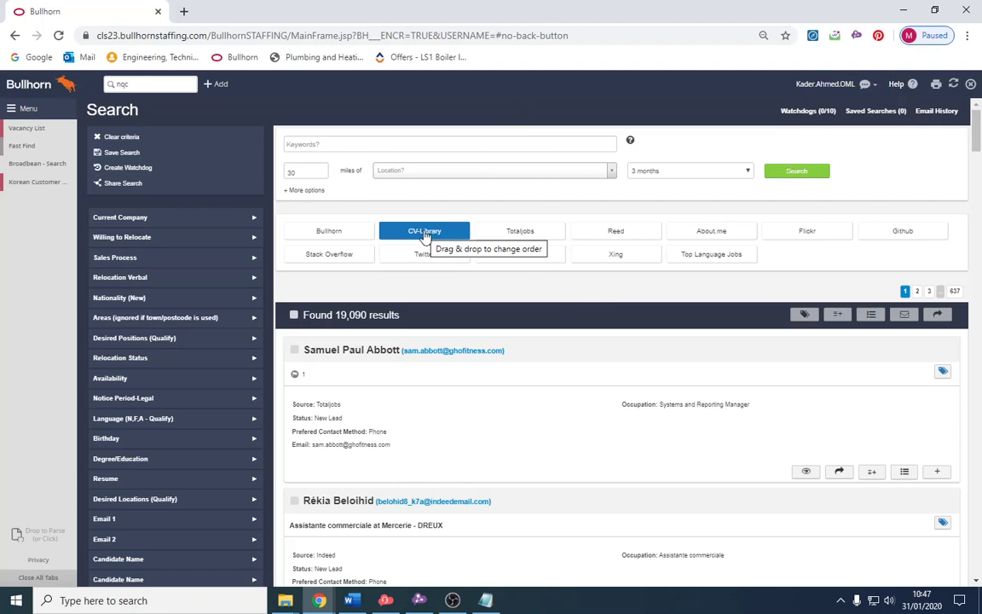
{"action": "left_click", "coordinate": [535, 233]}
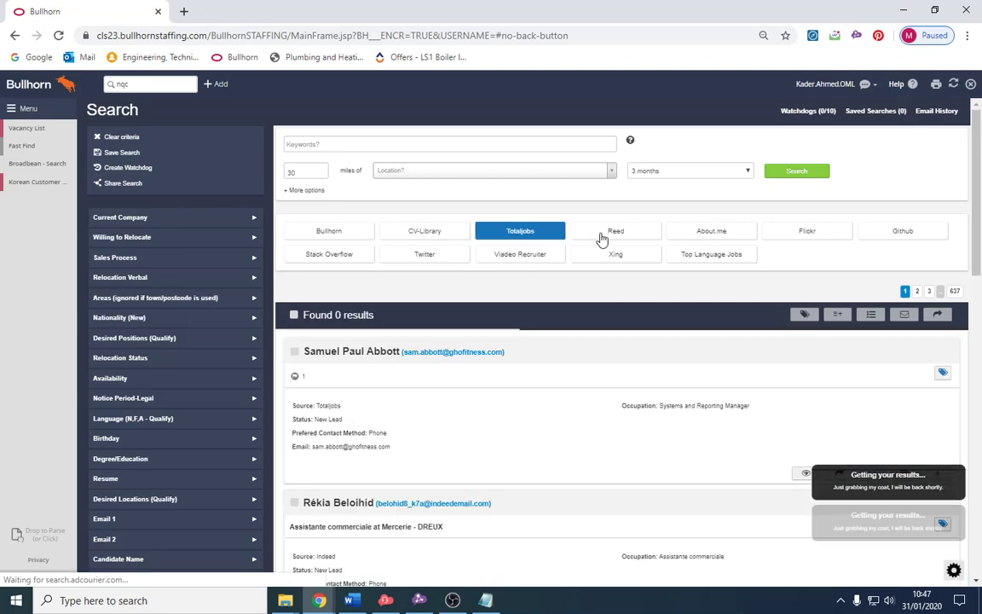
{"action": "left_click", "coordinate": [601, 237]}
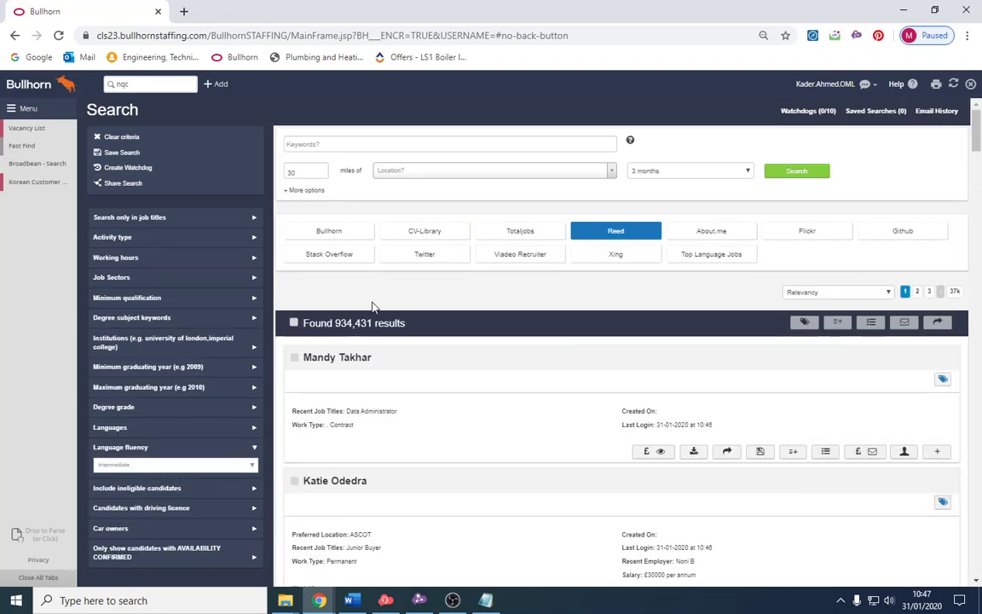
{"action": "left_click", "coordinate": [522, 235]}
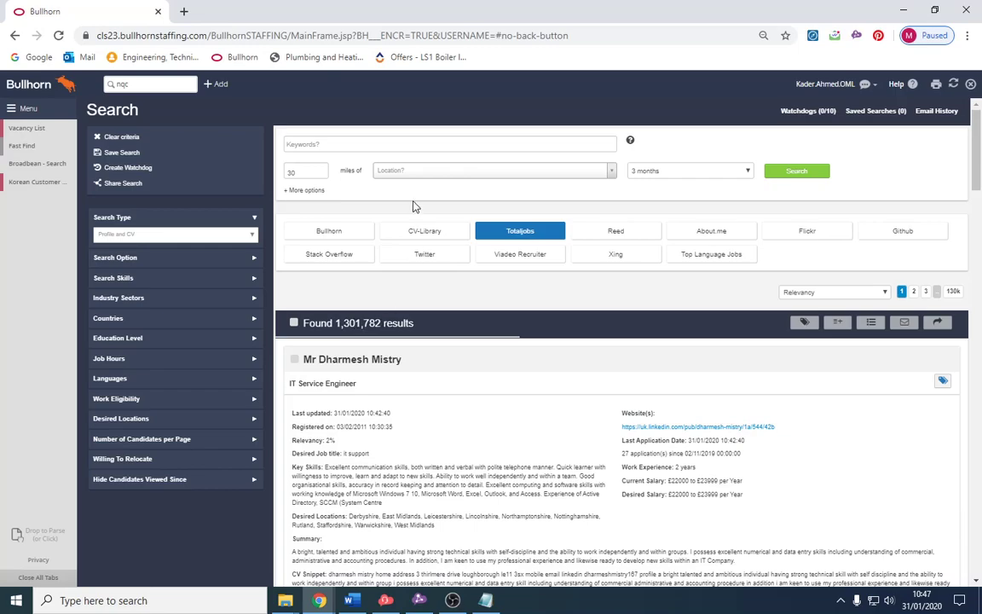
{"action": "left_click", "coordinate": [424, 233]}
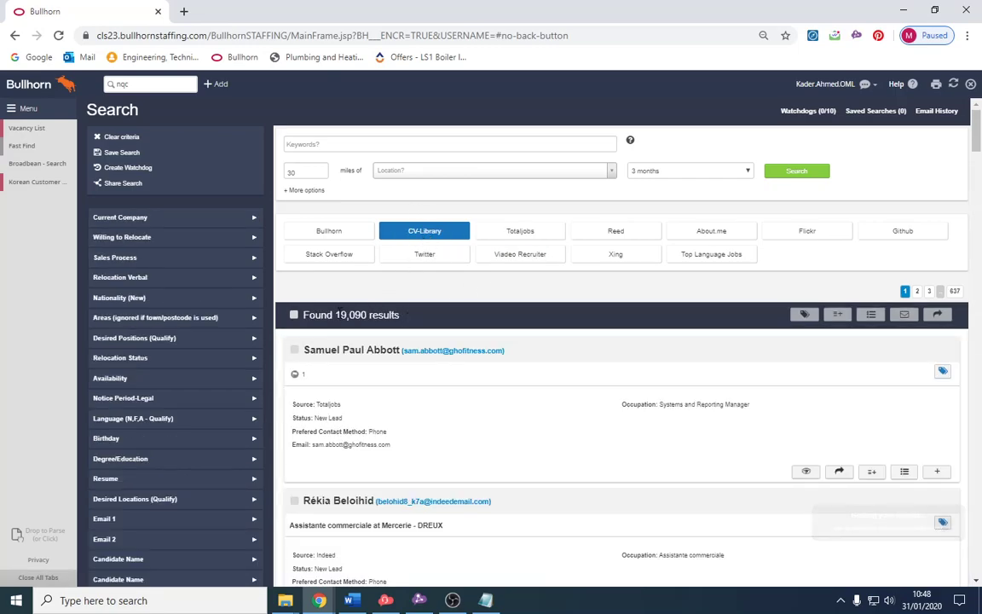
{"action": "left_click", "coordinate": [609, 233]}
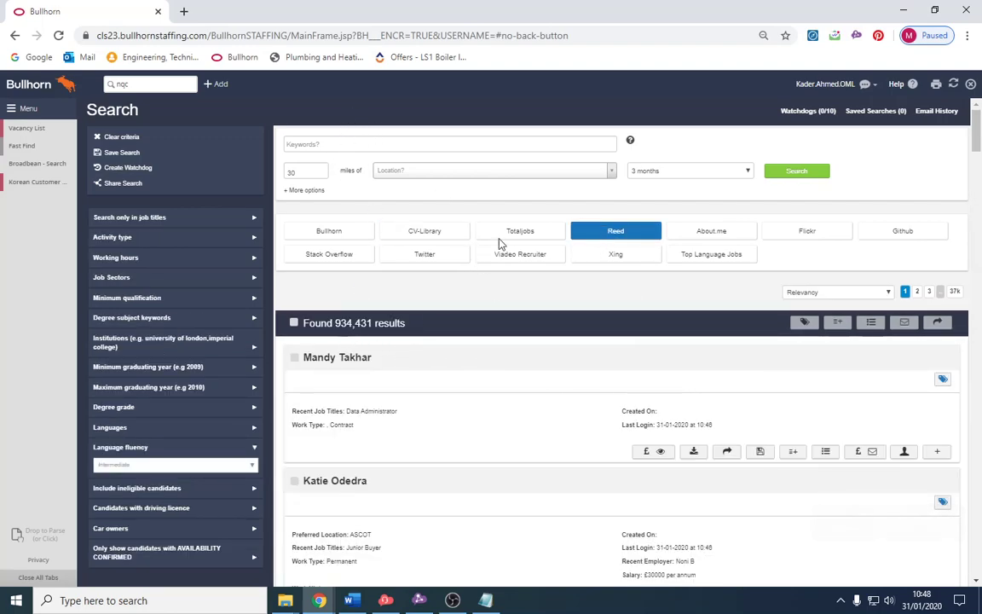
{"action": "left_click", "coordinate": [505, 233]}
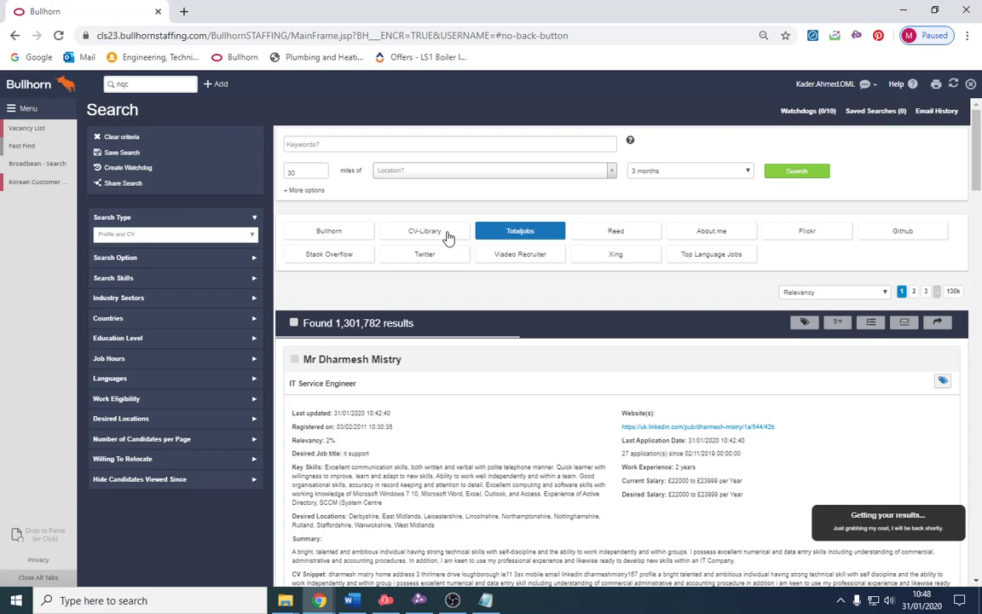
{"action": "left_click", "coordinate": [448, 236]}
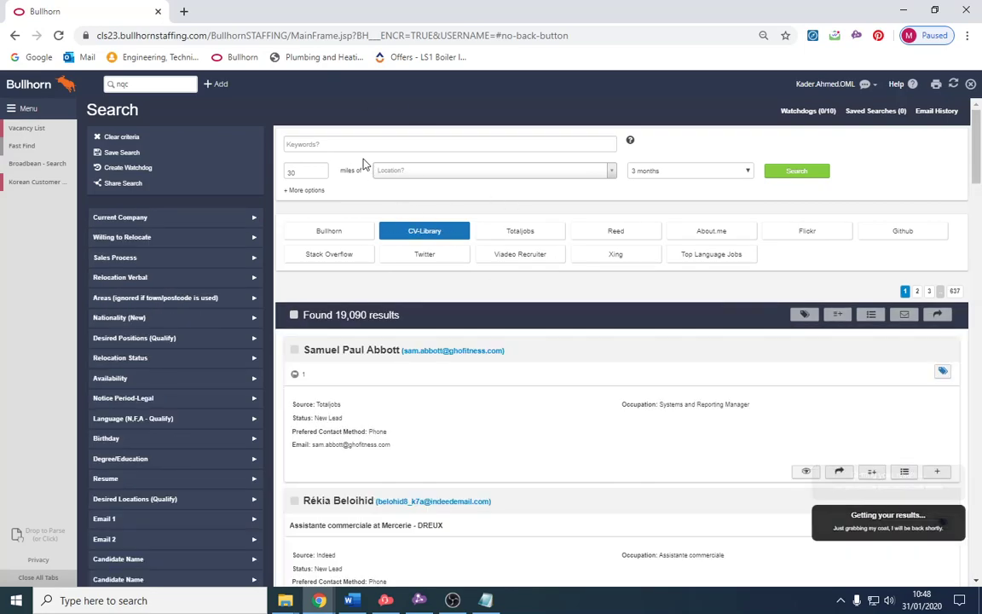
{"action": "left_click", "coordinate": [34, 128]}
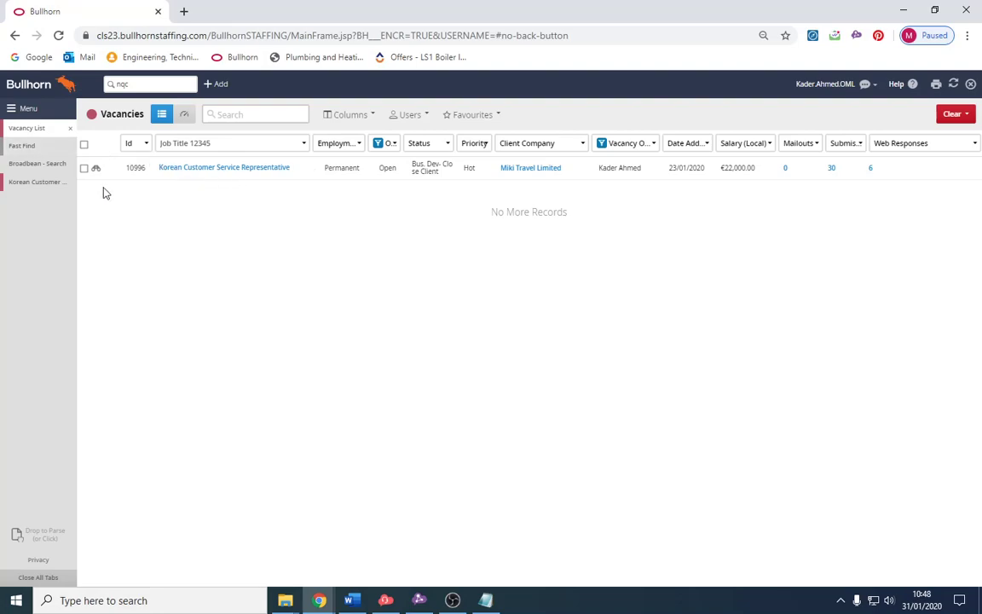
{"action": "left_click", "coordinate": [38, 164]}
- Enter the keywords "customer service" or "client services" or "customers" and ("travel")
{"action": "left_click", "coordinate": [312, 145]}
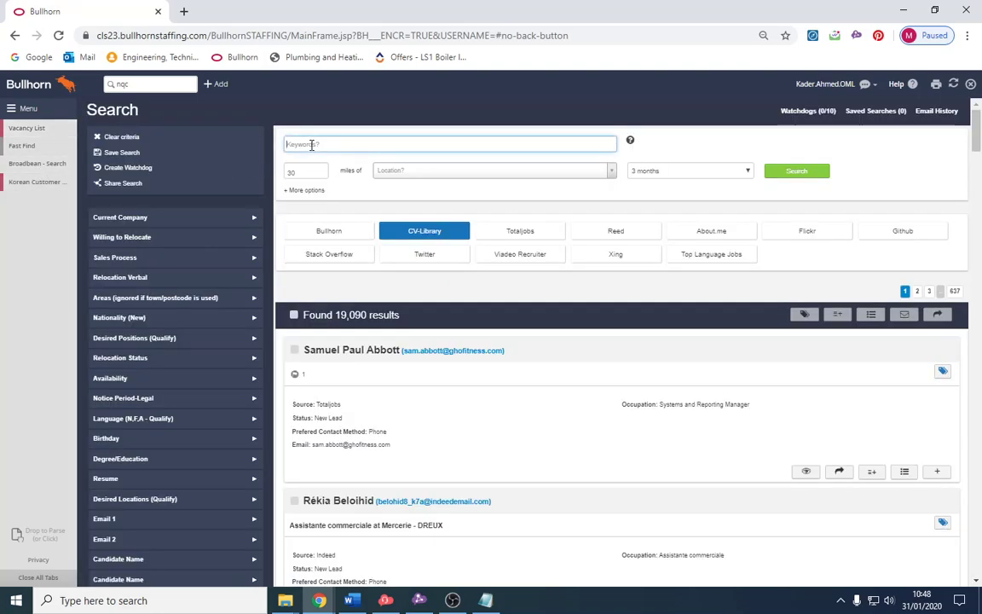
{"action": "type", "text": "\"customer service\""}
{"action": "left_click_drag", "start_coordinate": [408, 143], "coordinate": [228, 150]}
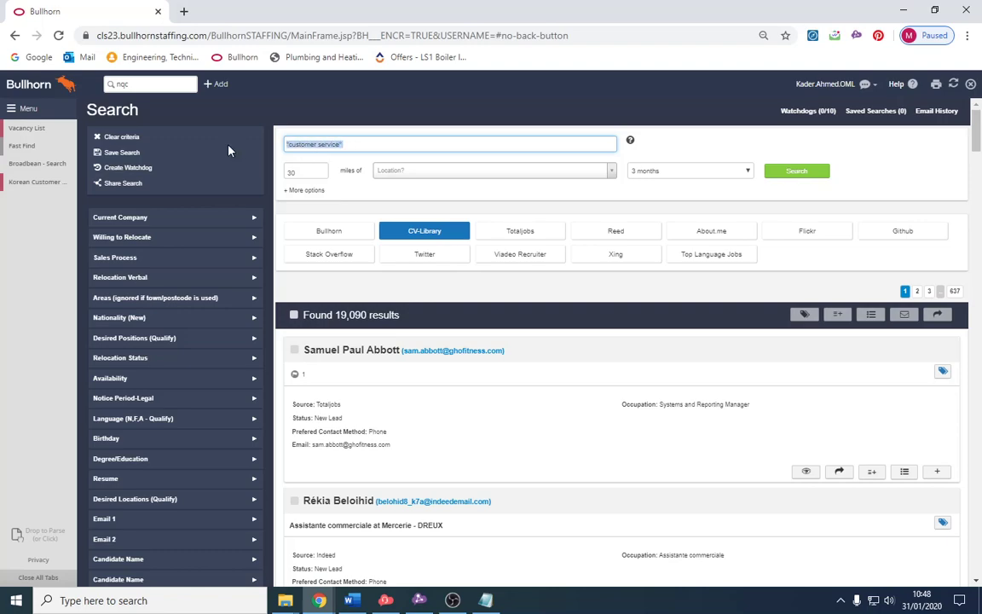
{"action": "left_click", "coordinate": [357, 146]}
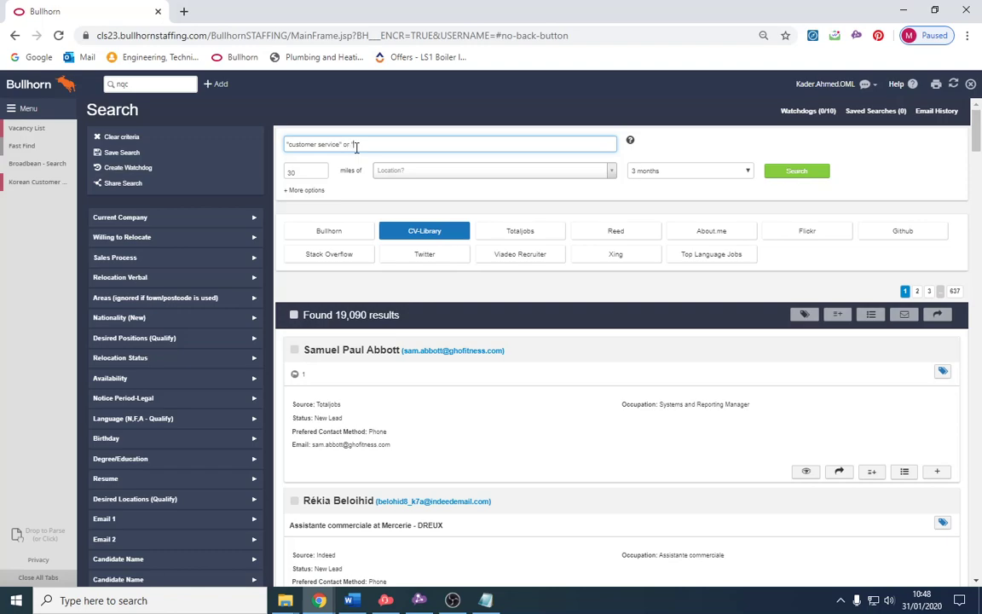
{"action": "type", "text": "or \"client ser"}
{"action": "type", "text": "vices"}
{"action": "type", "text": "\""}
{"action": "type", "text": "or \"customer"}
{"action": "type", "text": "s\" and "}
{"action": "type", "text": "(\""}
{"action": "type", "text": "ca"}
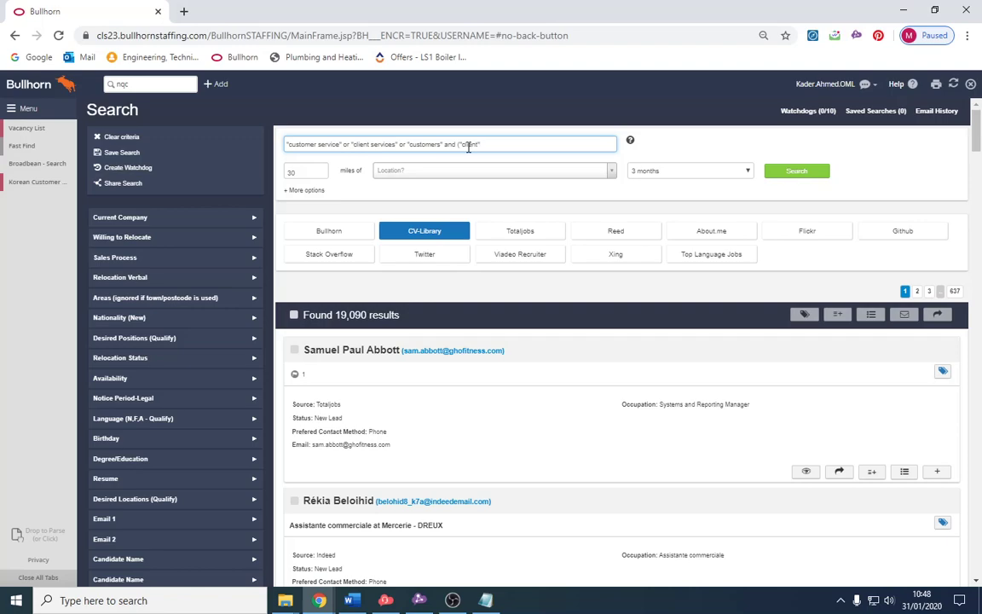
{"action": "key", "text": "BackSpace"}
{"action": "type", "text": "travel\")"}
- Delete the trailing and ("travel") clause from the keyword query
{"action": "left_click_drag", "start_coordinate": [444, 142], "coordinate": [283, 151]}
{"action": "left_click", "coordinate": [295, 144]}
{"action": "left_click_drag", "start_coordinate": [499, 143], "coordinate": [448, 143]}
{"action": "left_click", "coordinate": [489, 142]}
{"action": "double_click", "coordinate": [467, 144]}
{"action": "left_click", "coordinate": [491, 143]}
{"action": "left_click_drag", "start_coordinate": [513, 142], "coordinate": [445, 145]}
{"action": "key", "text": "BackSpace"}
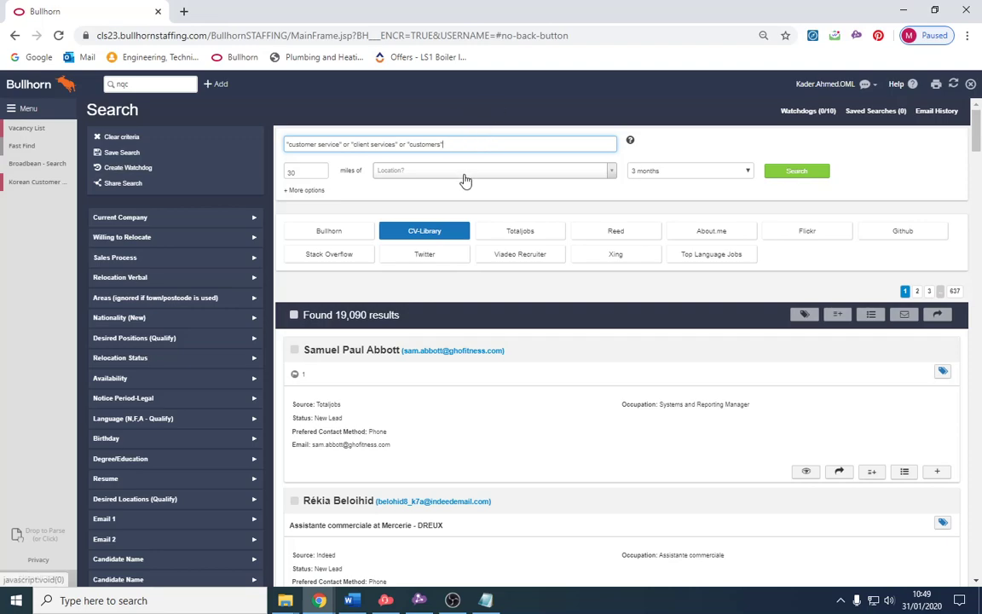
- Set the location to City of London, England (EC1) with a 10-mile radius
{"action": "left_click", "coordinate": [464, 173]}
{"action": "type", "text": "london"}
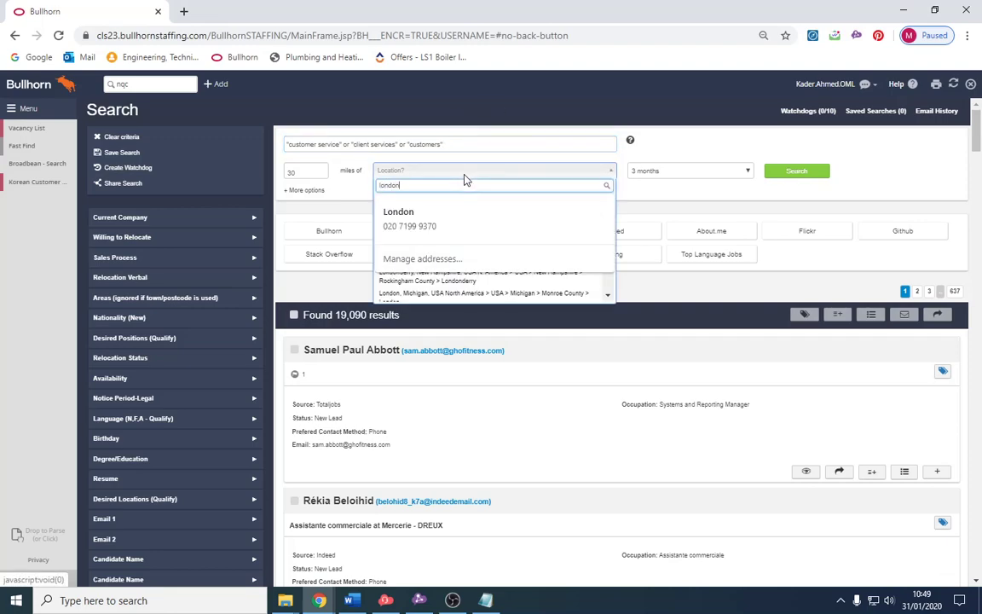
{"action": "double_click", "coordinate": [298, 176]}
{"action": "type", "text": "10"}
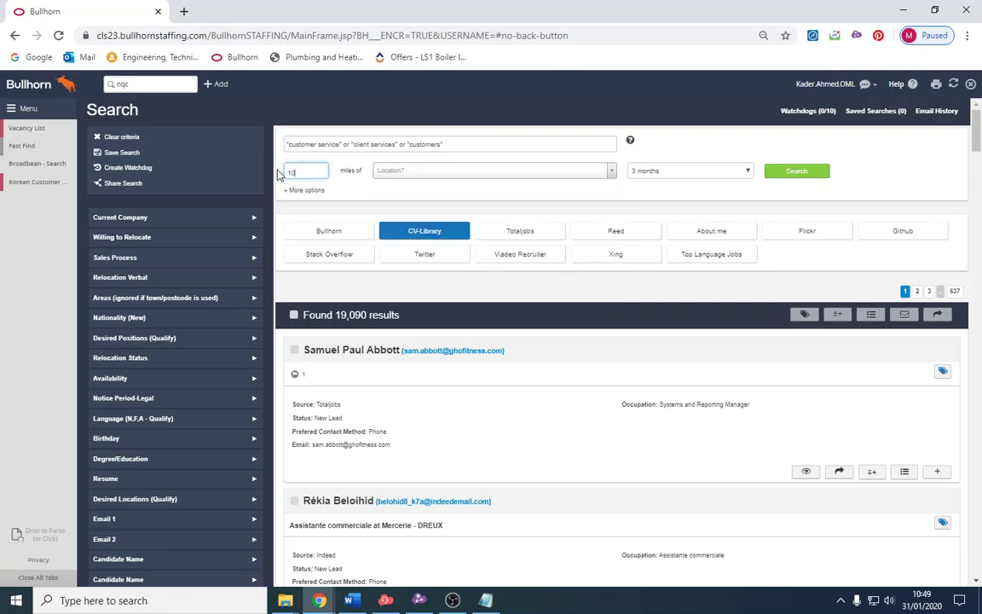
{"action": "key", "text": "Tab"}
{"action": "type", "text": "london"}
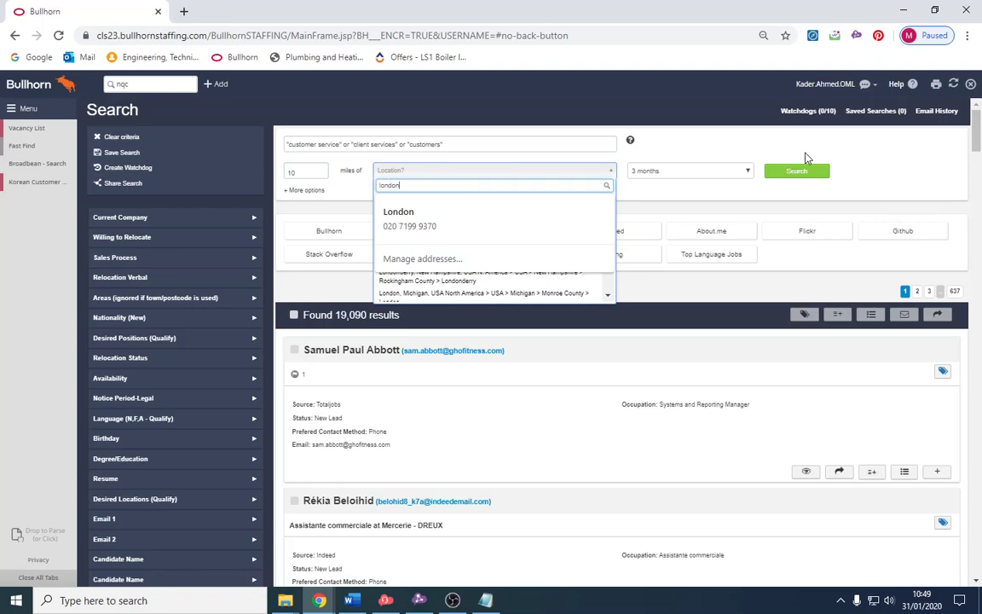
{"action": "key", "text": "Escape"}
{"action": "left_click", "coordinate": [398, 174]}
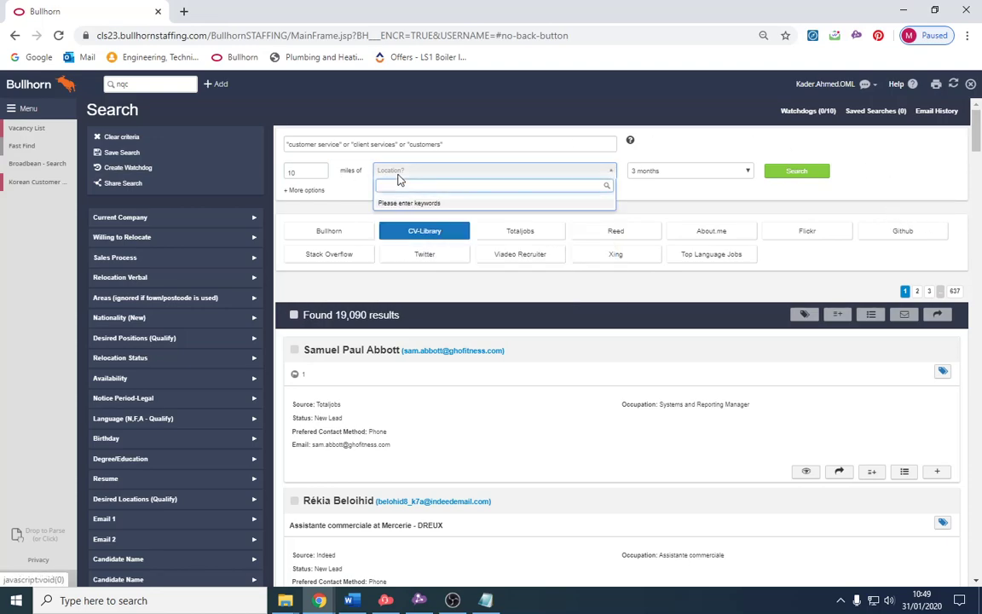
{"action": "type", "text": "london"}
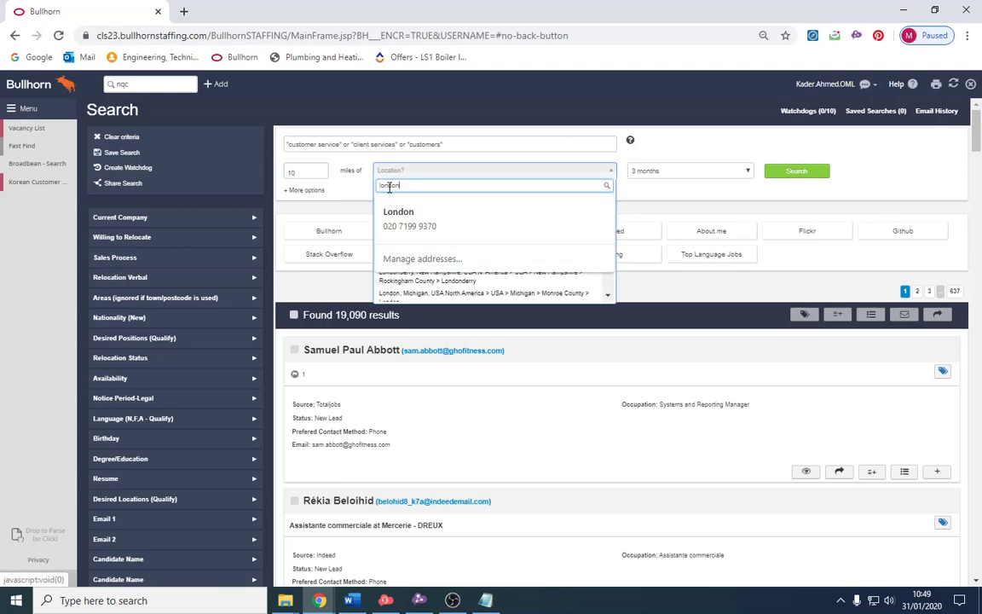
{"action": "scroll", "coordinate": [439, 290], "scroll_direction": "down", "scroll_amount": 1}
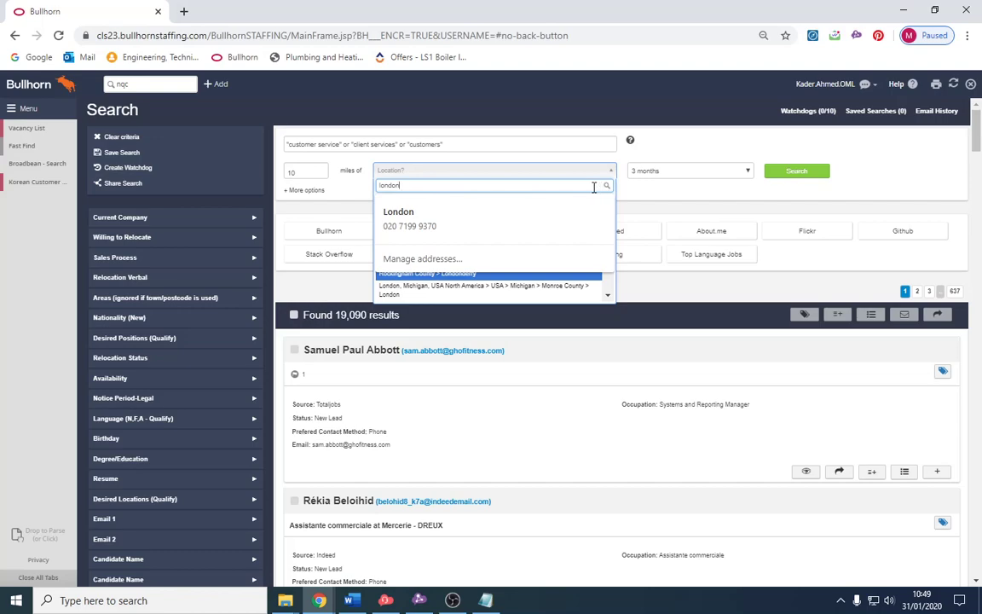
{"action": "key", "text": "BackSpace"}
{"action": "key", "text": "BackSpace"}
{"action": "key", "text": "BackSpace"}
{"action": "key", "text": "BackSpace"}
{"action": "key", "text": "BackSpace"}
{"action": "key", "text": "BackSpace"}
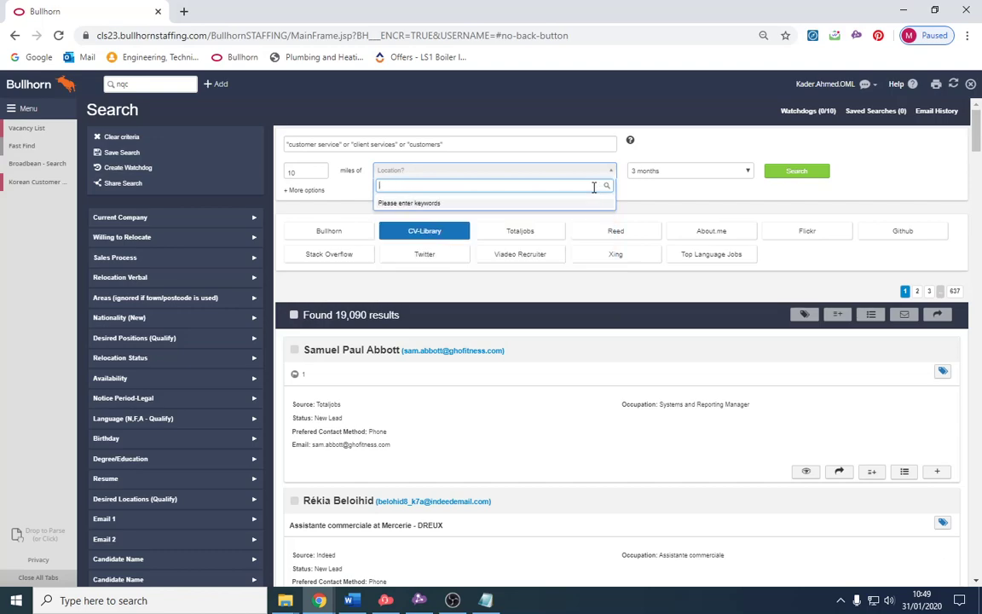
{"action": "type", "text": "n"}
{"action": "key", "text": "BackSpace"}
{"action": "type", "text": "ec1"}
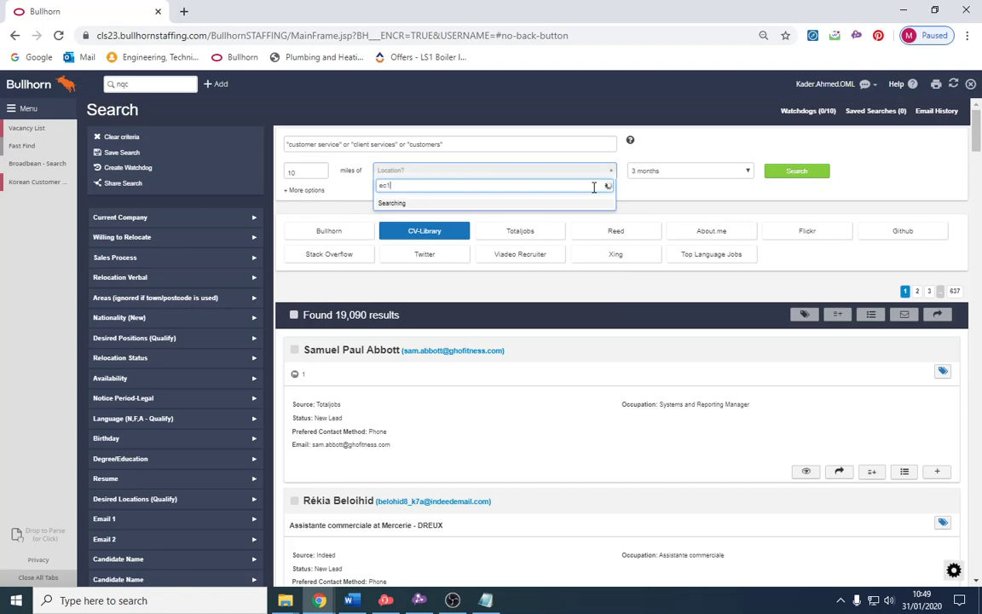
{"action": "left_click", "coordinate": [573, 206]}
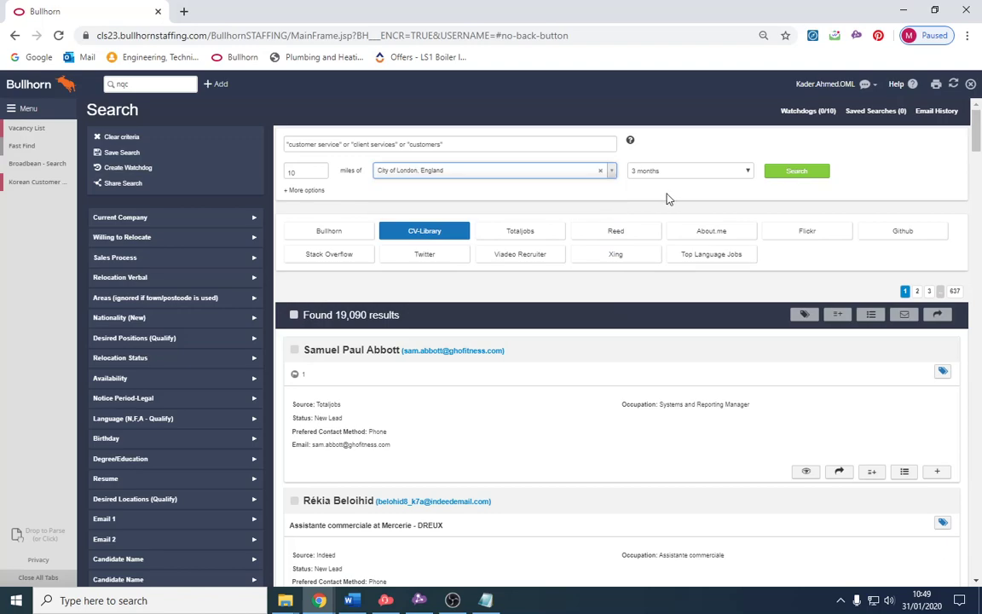
- Limit the search to CVs posted within the last 1 month
{"action": "left_click", "coordinate": [673, 170]}
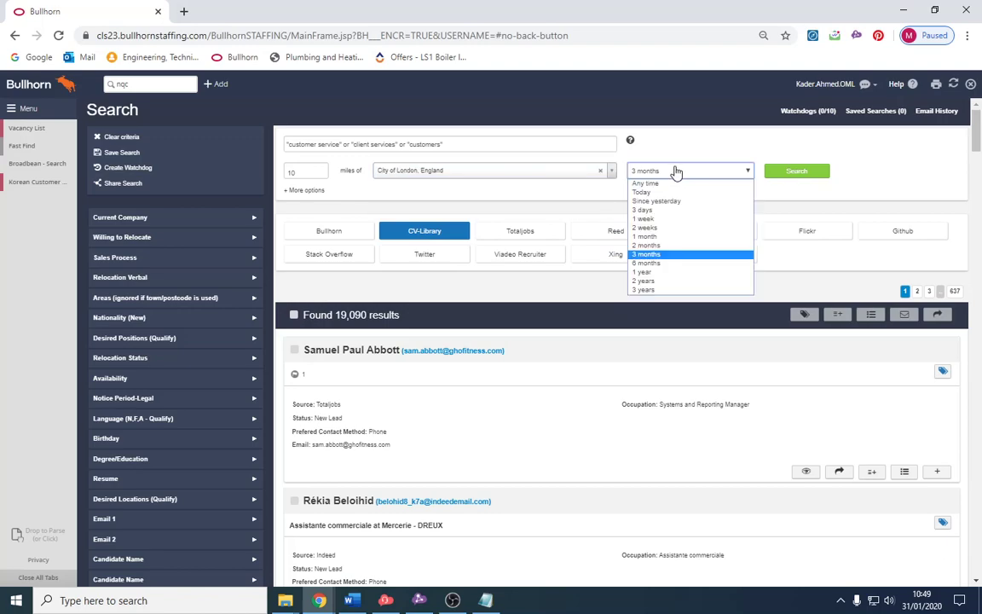
{"action": "left_click", "coordinate": [685, 238]}
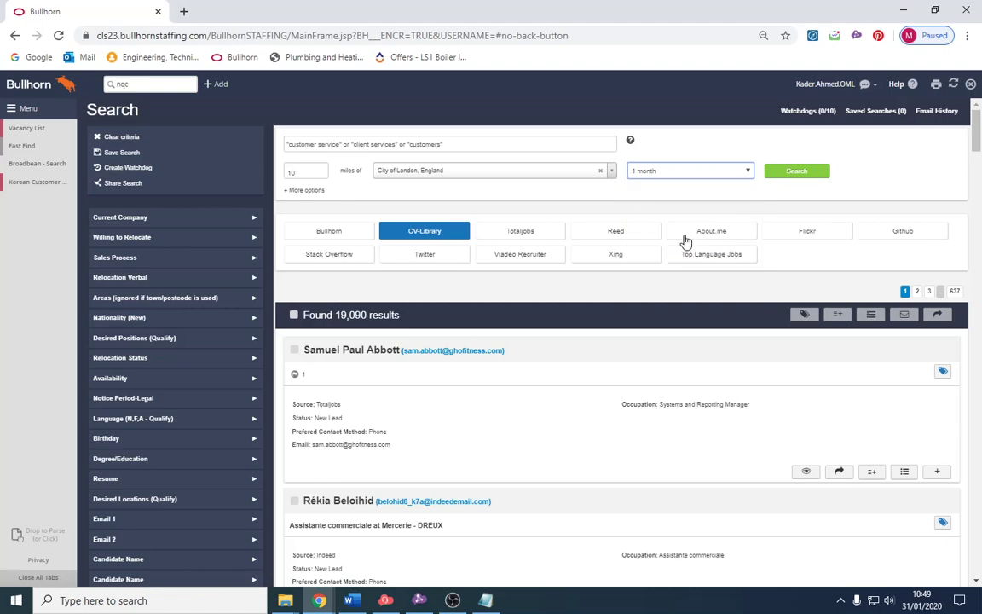
{"action": "left_click", "coordinate": [661, 172]}
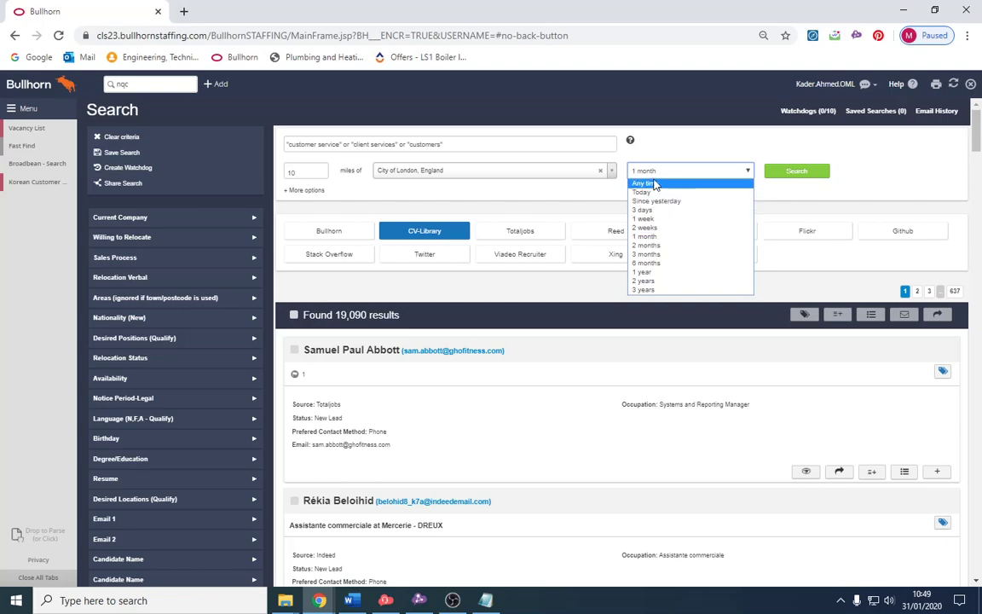
{"action": "left_click", "coordinate": [655, 186]}
{"action": "left_click", "coordinate": [657, 174]}
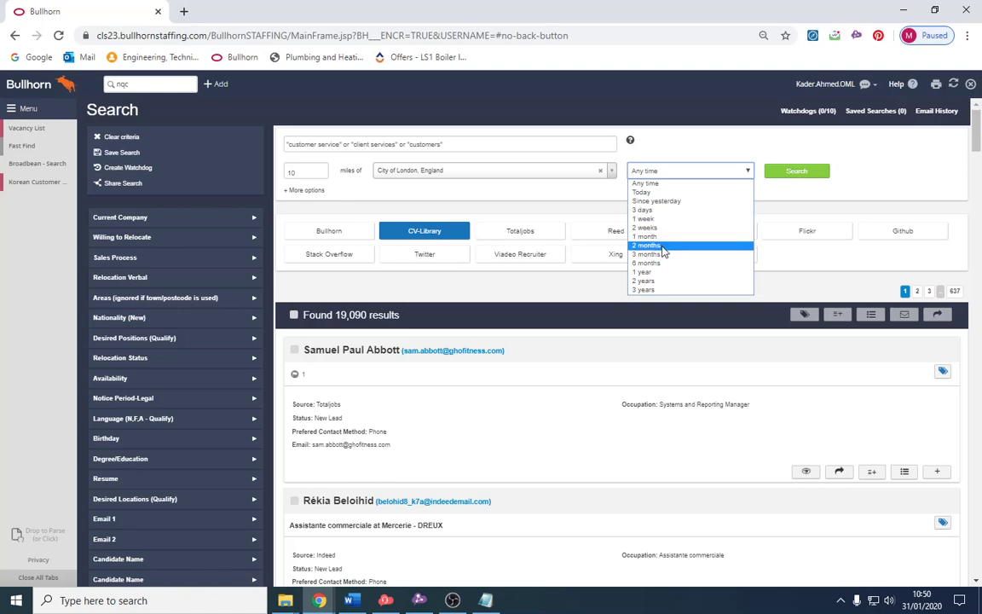
{"action": "left_click", "coordinate": [647, 236]}
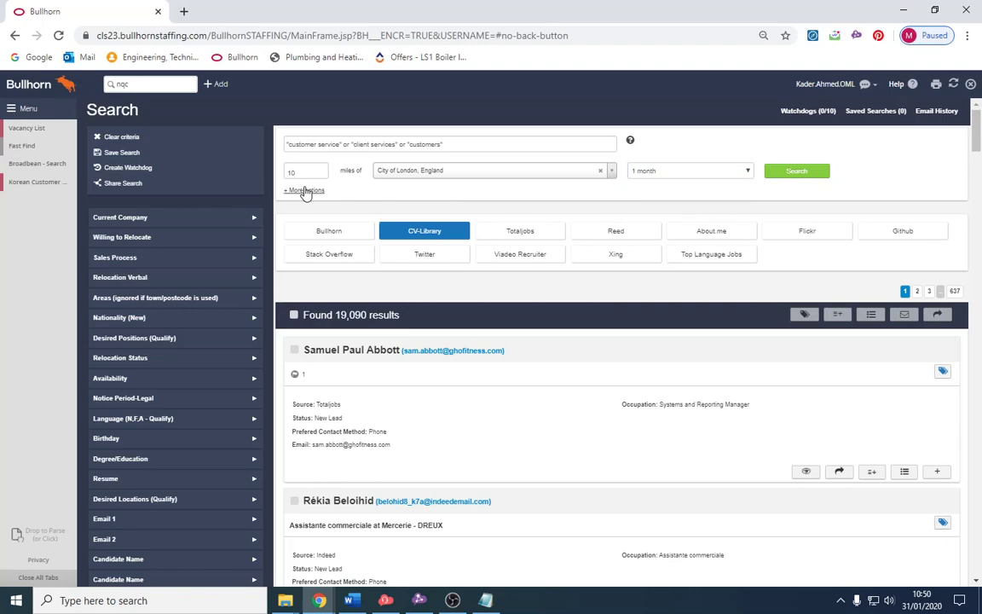
- Under More options, keep job type Any and set the salary range to £18000–£25000 per year
{"action": "left_click", "coordinate": [304, 191]}
{"action": "left_click", "coordinate": [505, 199]}
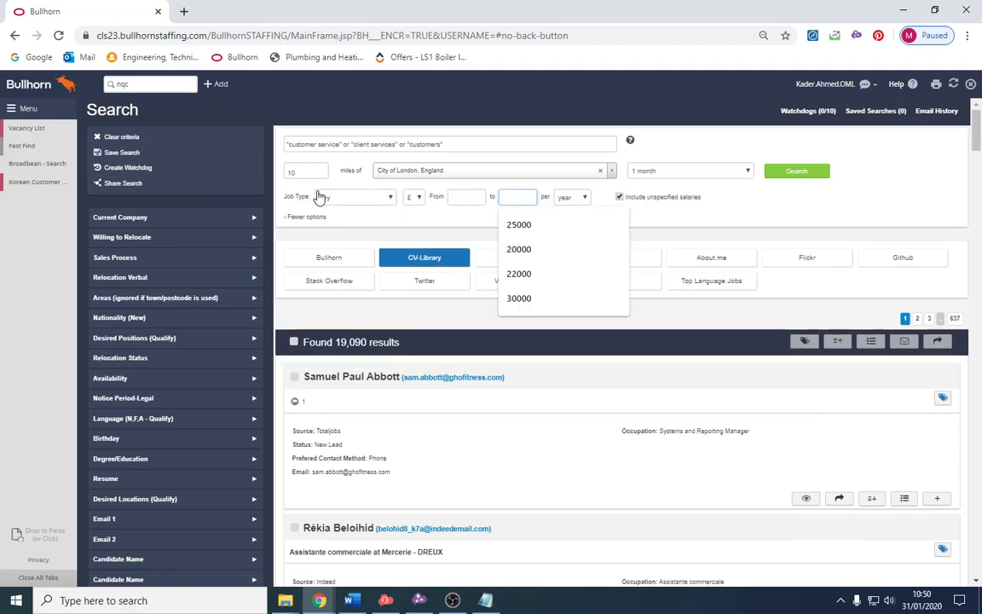
{"action": "left_click", "coordinate": [359, 199]}
{"action": "left_click", "coordinate": [440, 215]}
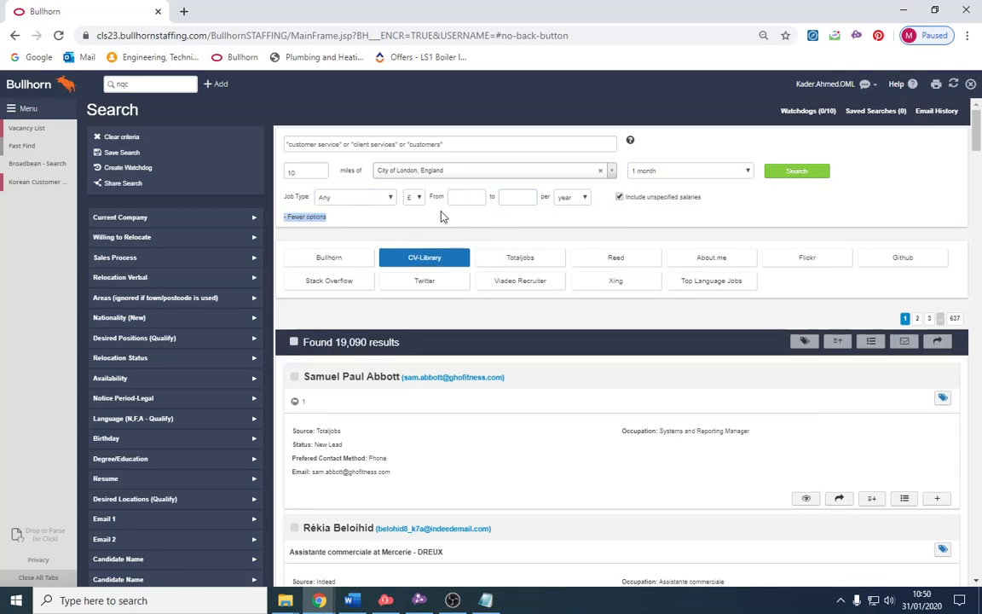
{"action": "left_click", "coordinate": [528, 200]}
{"action": "type", "text": "2"}
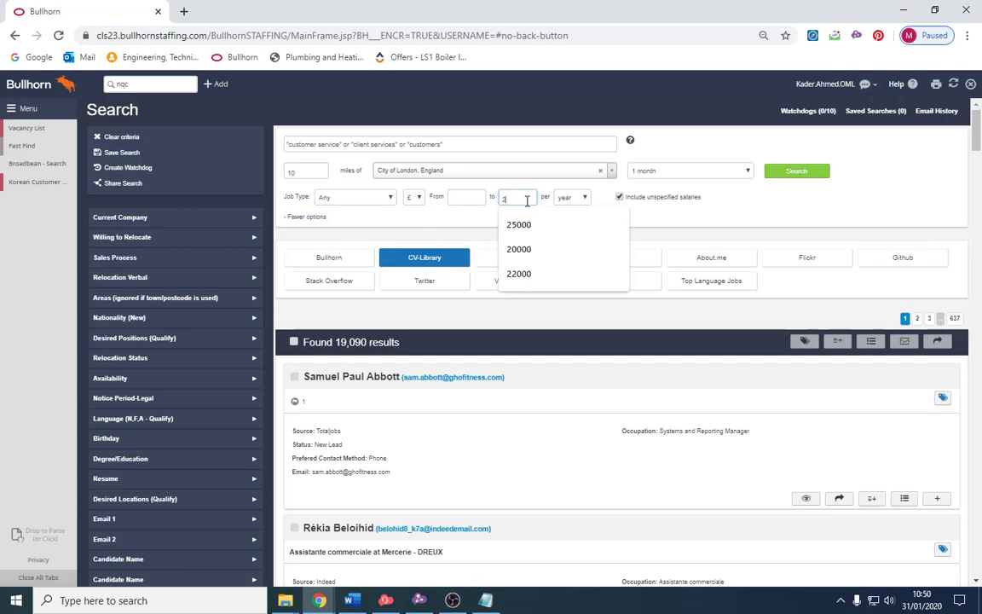
{"action": "type", "text": "200"}
{"action": "key", "text": "BackSpace"}
{"action": "key", "text": "BackSpace"}
{"action": "key", "text": "BackSpace"}
{"action": "type", "text": "3000"}
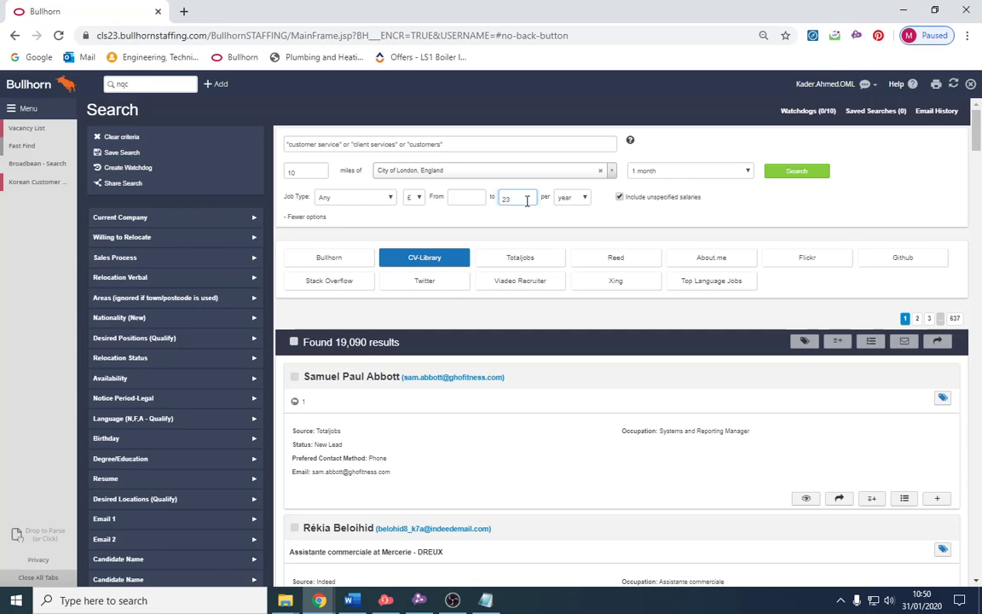
{"action": "key", "text": "BackSpace"}
{"action": "type", "text": "5000"}
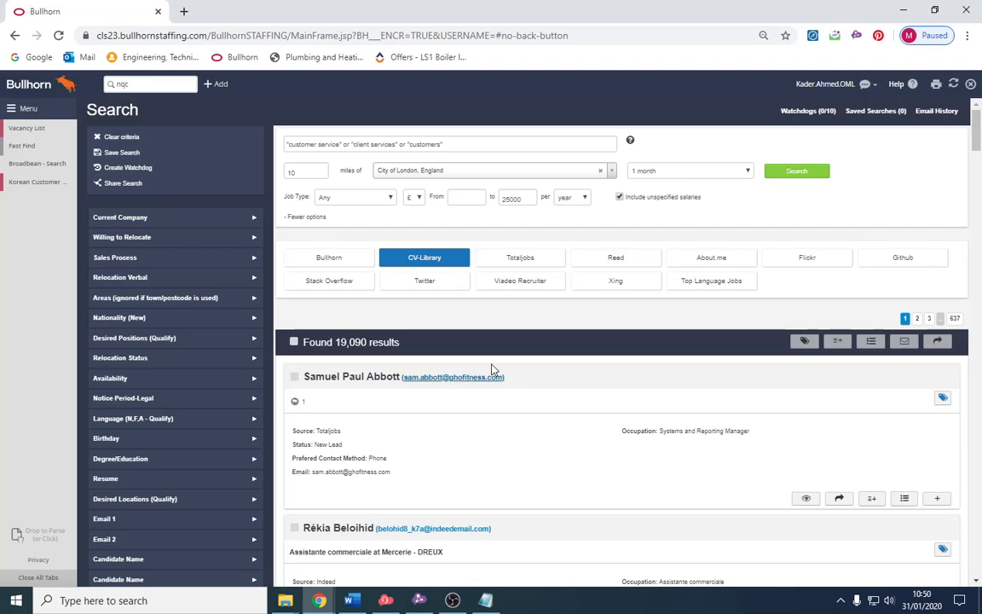
{"action": "left_click", "coordinate": [459, 198]}
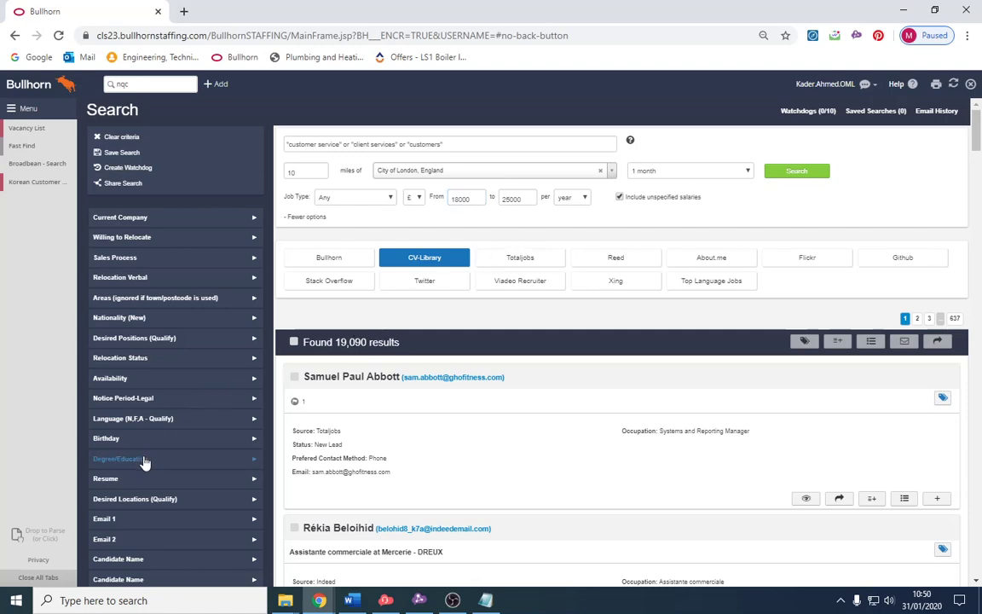
{"action": "scroll", "coordinate": [154, 343], "scroll_direction": "down", "scroll_amount": 3}
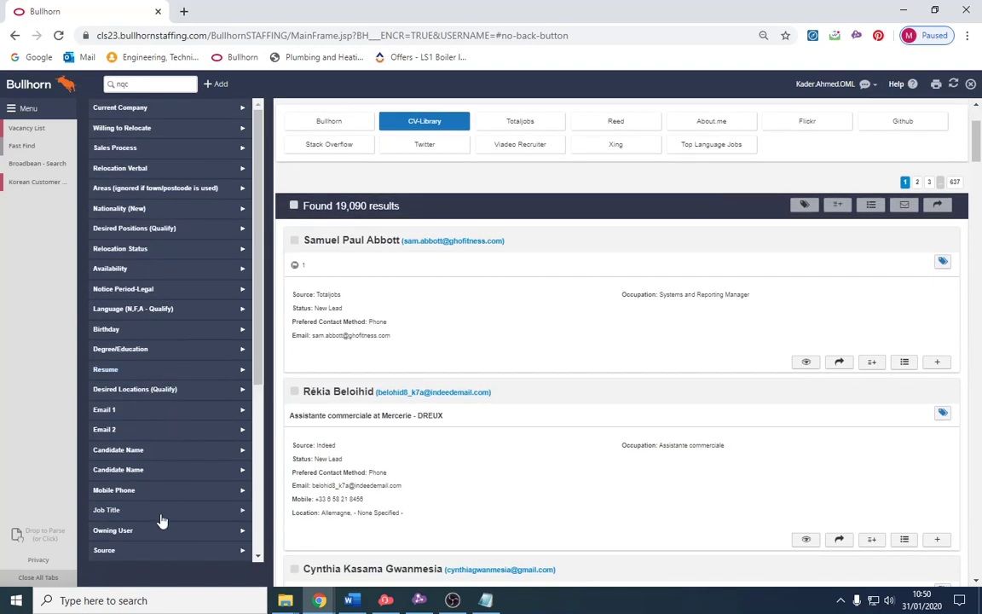
{"action": "scroll", "coordinate": [153, 298], "scroll_direction": "up", "scroll_amount": 3}
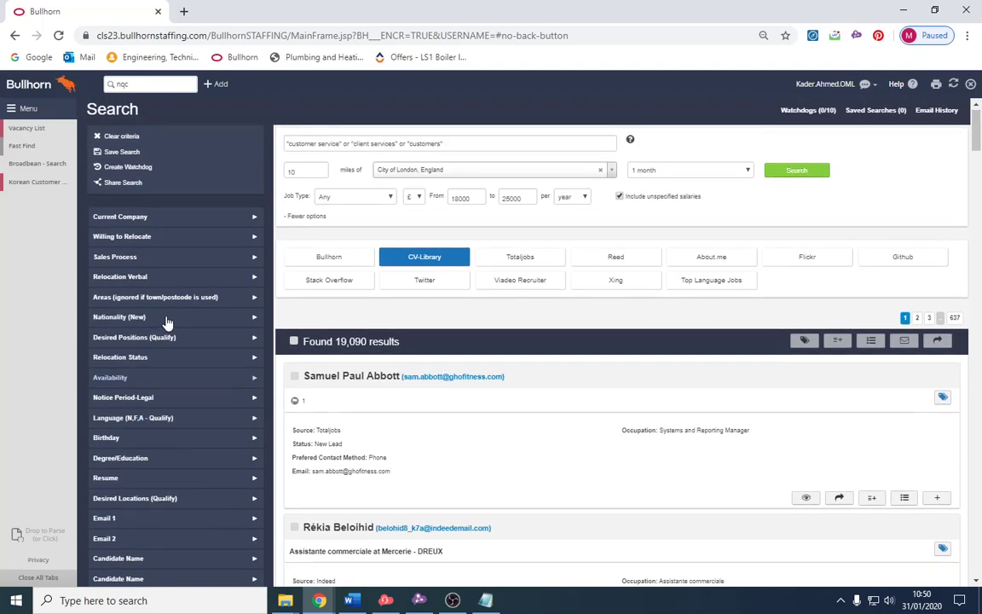
- Choose KoreanNativeLang in the Language (N,F,A - Qualify) filter and rerun the search for 9,798 results
{"action": "left_click", "coordinate": [143, 419]}
{"action": "left_click", "coordinate": [142, 436]}
{"action": "left_click", "coordinate": [140, 436]}
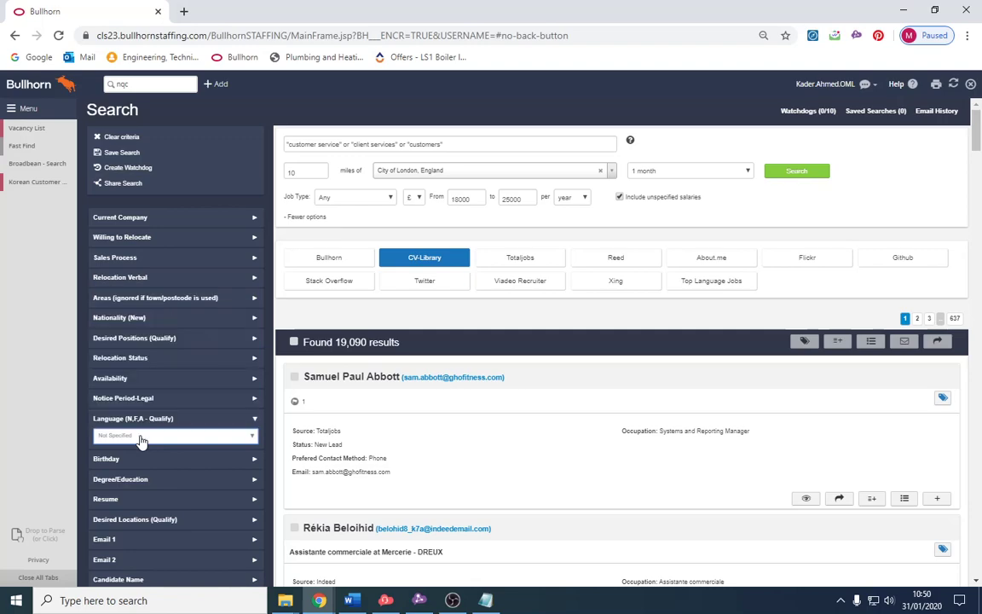
{"action": "left_click", "coordinate": [140, 436]}
{"action": "scroll", "coordinate": [141, 412], "scroll_direction": "down", "scroll_amount": 5}
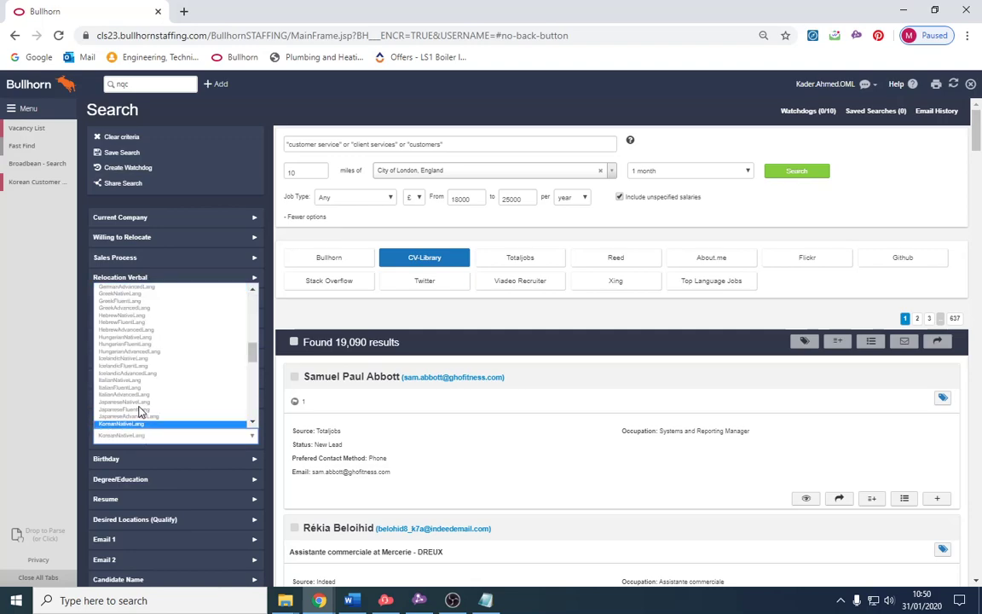
{"action": "left_click", "coordinate": [141, 419]}
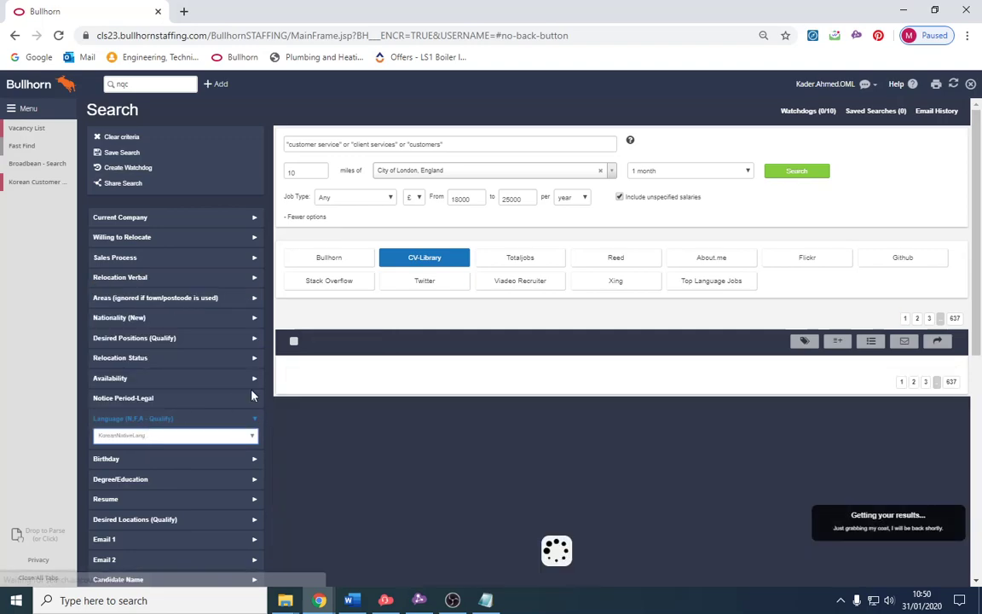
{"action": "left_click", "coordinate": [779, 177]}
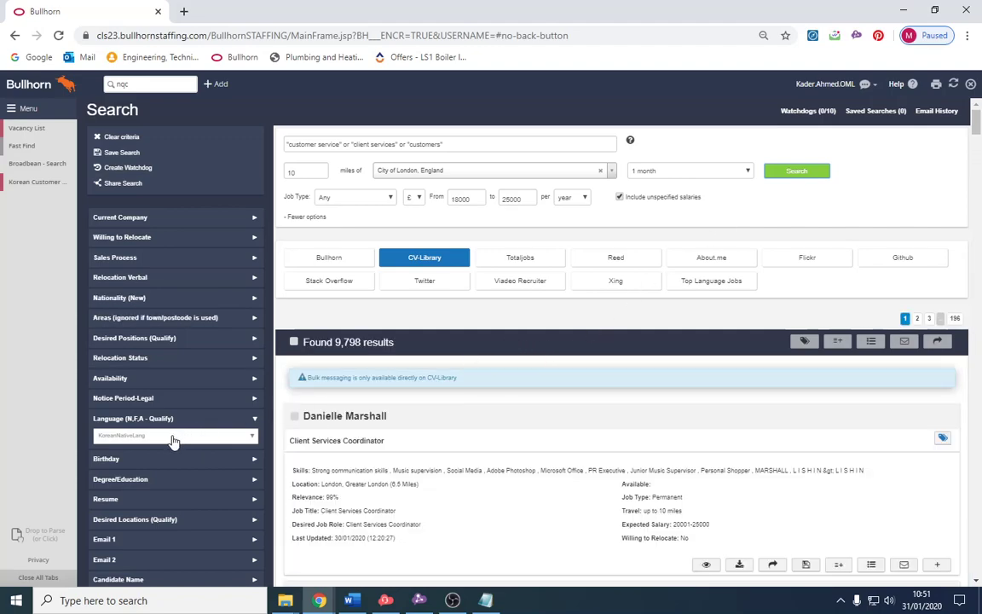
- Switch to Reed and require Korean as a language at Fluent level
{"action": "left_click", "coordinate": [616, 257]}
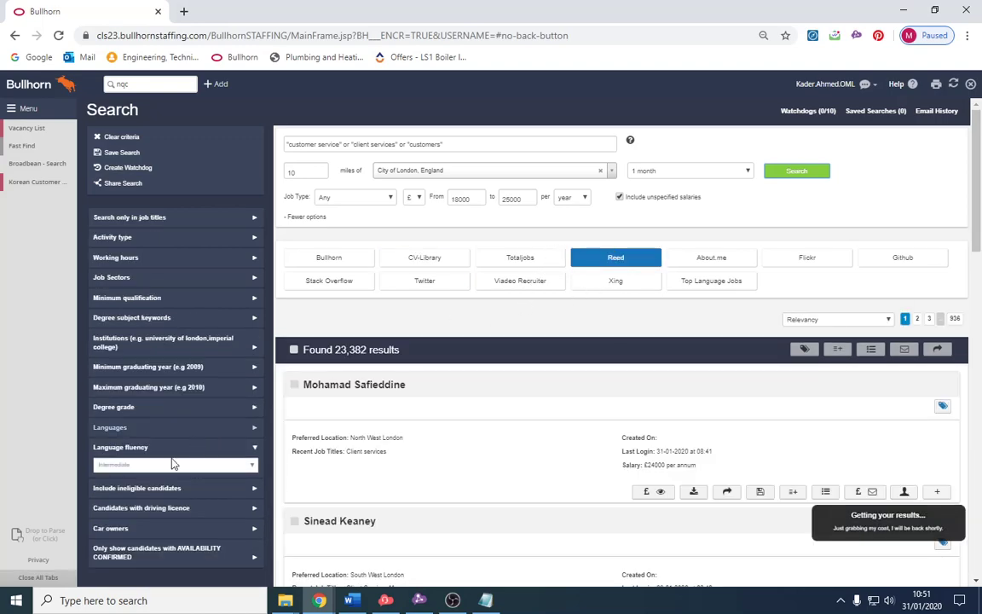
{"action": "left_click", "coordinate": [138, 427]}
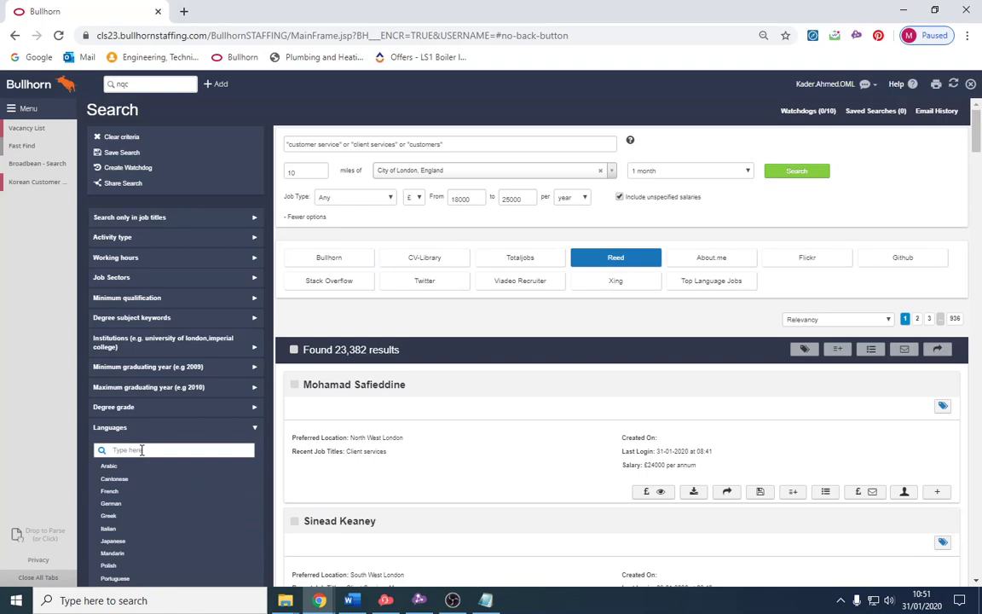
{"action": "type", "text": "kpor"}
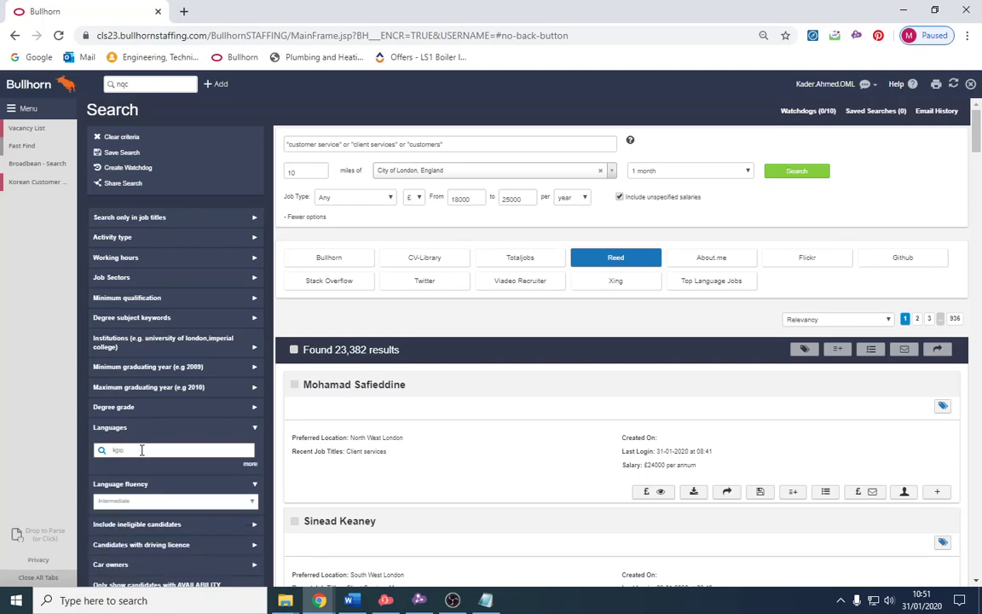
{"action": "key", "text": "BackSpace"}
{"action": "key", "text": "BackSpace"}
{"action": "type", "text": "or"}
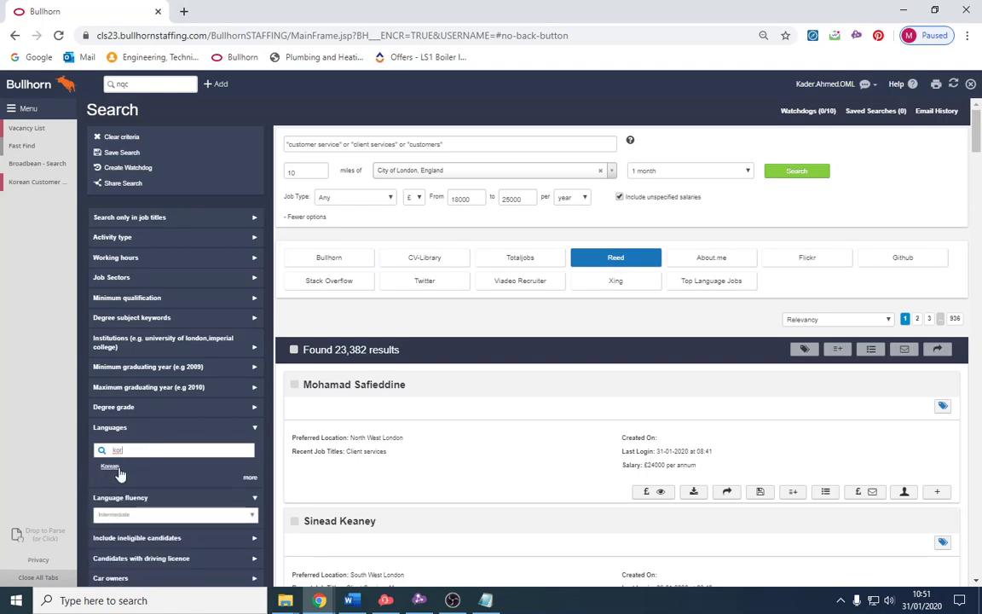
{"action": "left_click", "coordinate": [117, 468]}
{"action": "left_click", "coordinate": [170, 515]}
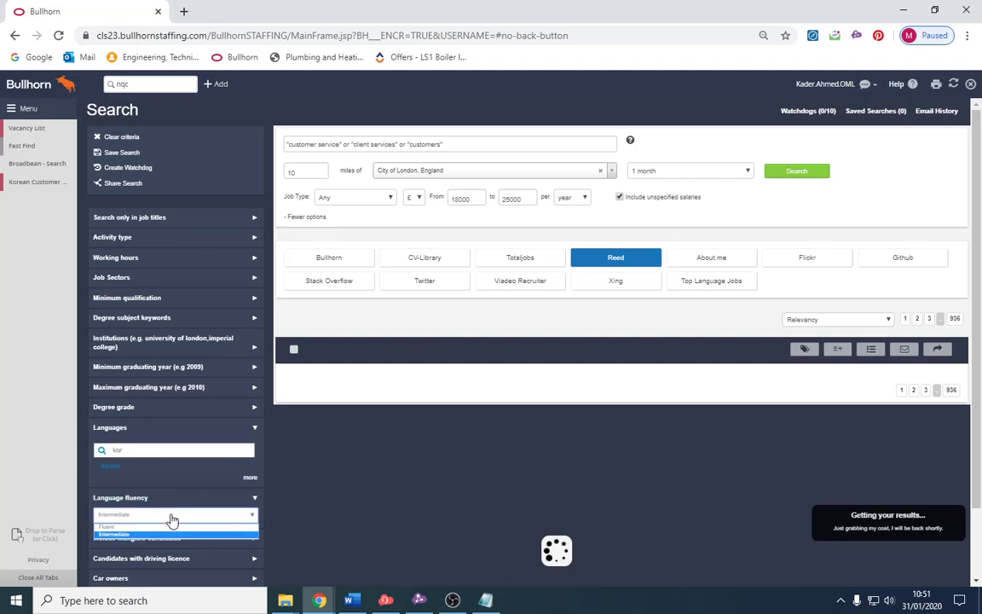
{"action": "left_click", "coordinate": [153, 526]}
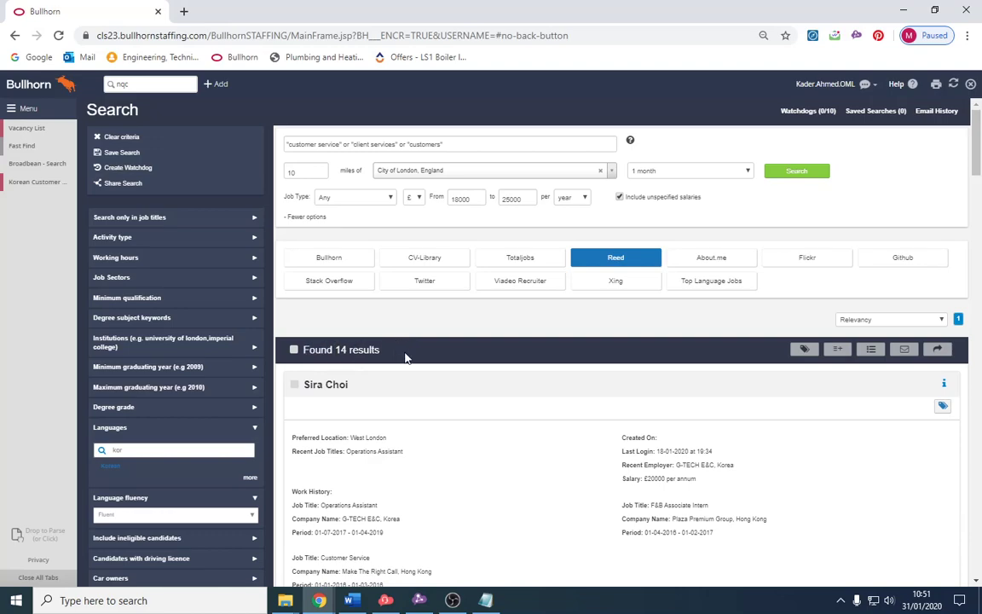
- Widen the time period to 2 months and rerun the Reed search
{"action": "left_click", "coordinate": [691, 171]}
{"action": "left_click", "coordinate": [656, 224]}
{"action": "left_click", "coordinate": [771, 171]}
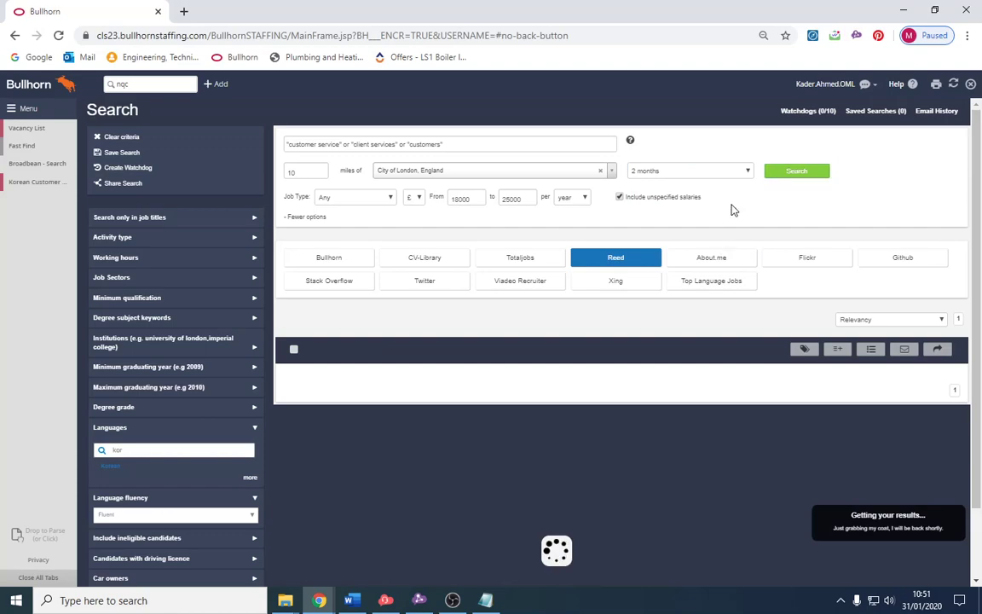
{"action": "scroll", "coordinate": [620, 308], "scroll_direction": "down", "scroll_amount": 1}
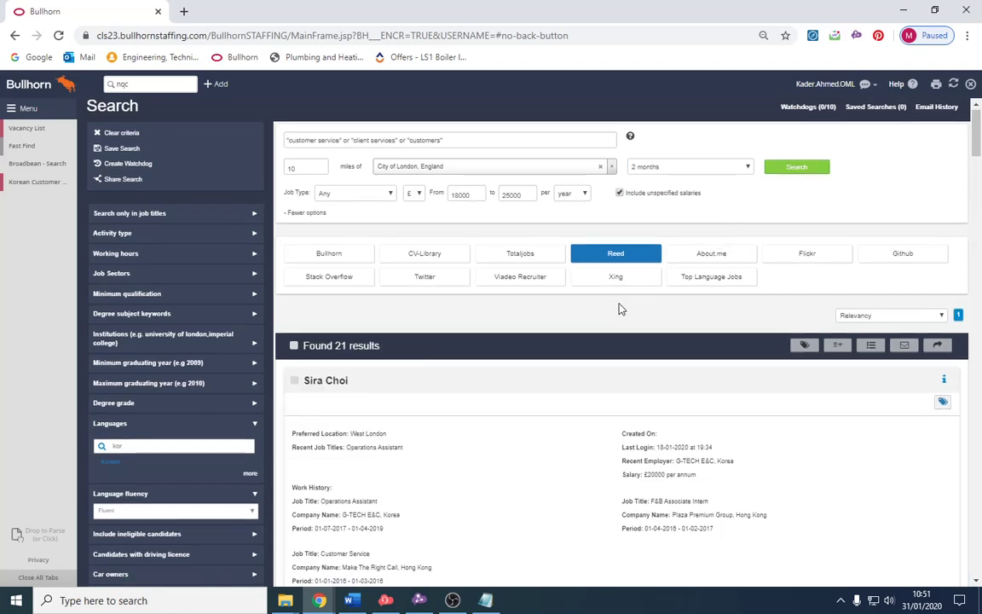
{"action": "scroll", "coordinate": [621, 309], "scroll_direction": "down", "scroll_amount": 1}
{"action": "scroll", "coordinate": [597, 427], "scroll_direction": "down", "scroll_amount": 4}
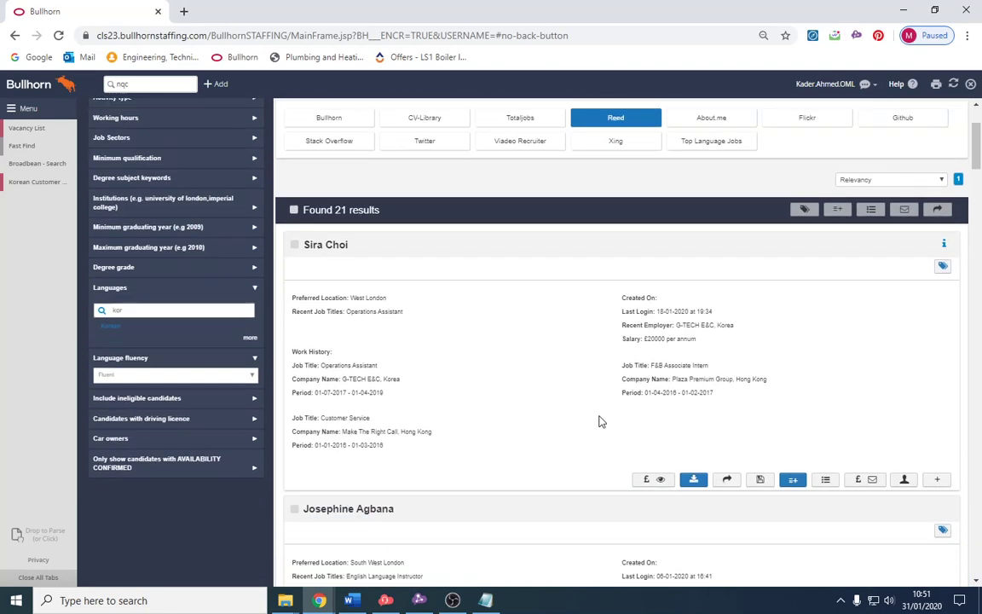
{"action": "scroll", "coordinate": [592, 411], "scroll_direction": "up", "scroll_amount": 3}
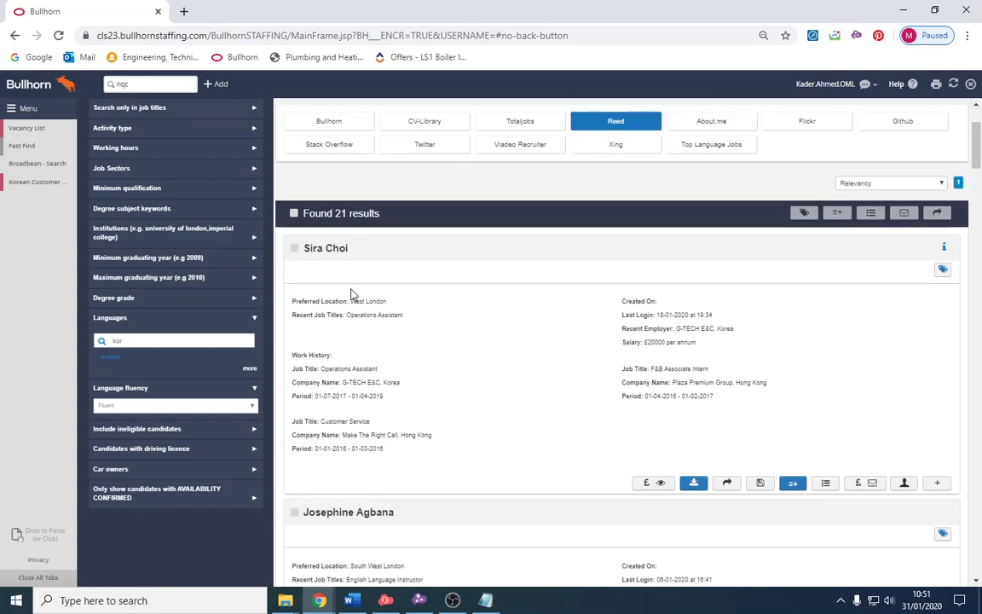
{"action": "left_click_drag", "start_coordinate": [290, 372], "coordinate": [376, 368]}
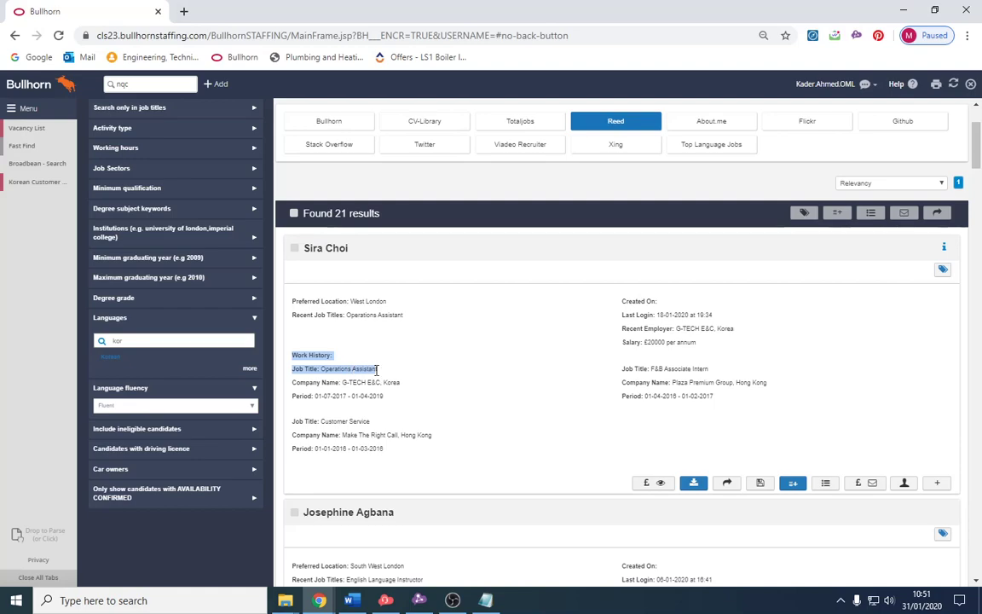
{"action": "left_click", "coordinate": [377, 372]}
{"action": "scroll", "coordinate": [401, 375], "scroll_direction": "down", "scroll_amount": 4}
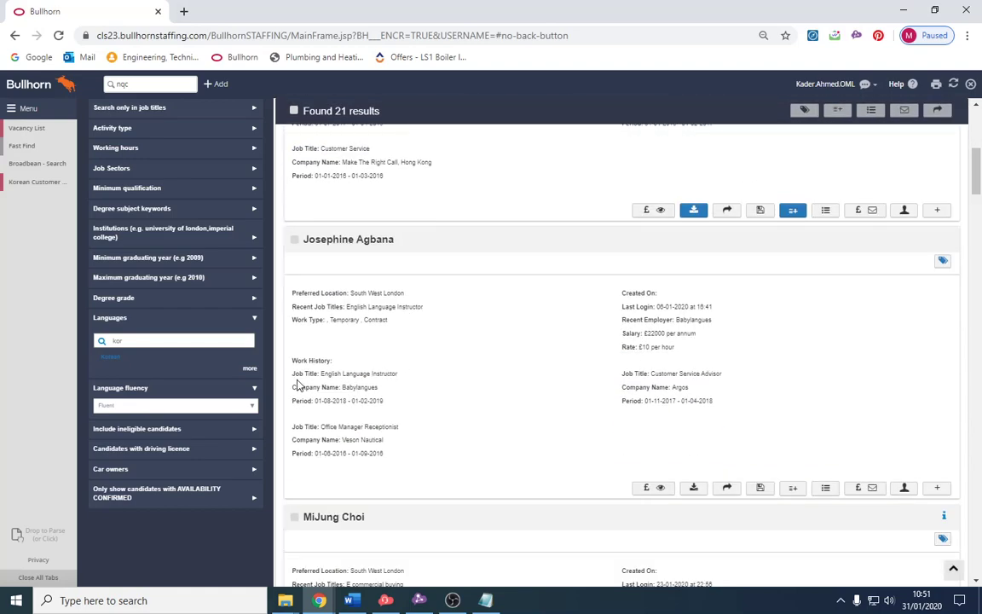
{"action": "left_click_drag", "start_coordinate": [292, 387], "coordinate": [388, 390]}
{"action": "left_click", "coordinate": [390, 392]}
{"action": "scroll", "coordinate": [408, 395], "scroll_direction": "down", "scroll_amount": 5}
{"action": "left_click_drag", "start_coordinate": [346, 243], "coordinate": [405, 248]}
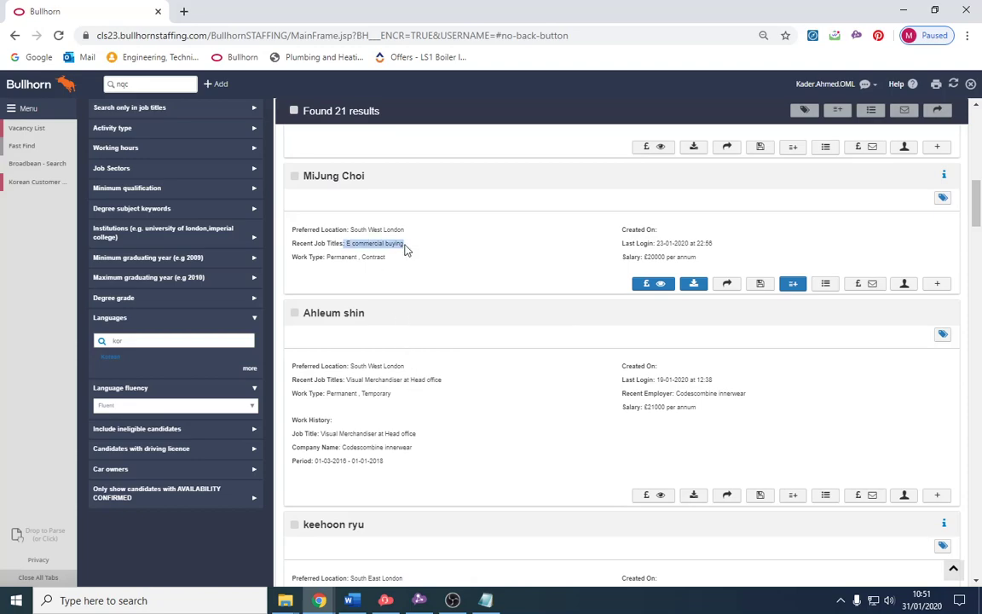
{"action": "scroll", "coordinate": [421, 331], "scroll_direction": "down", "scroll_amount": 3}
{"action": "scroll", "coordinate": [396, 427], "scroll_direction": "down", "scroll_amount": 6}
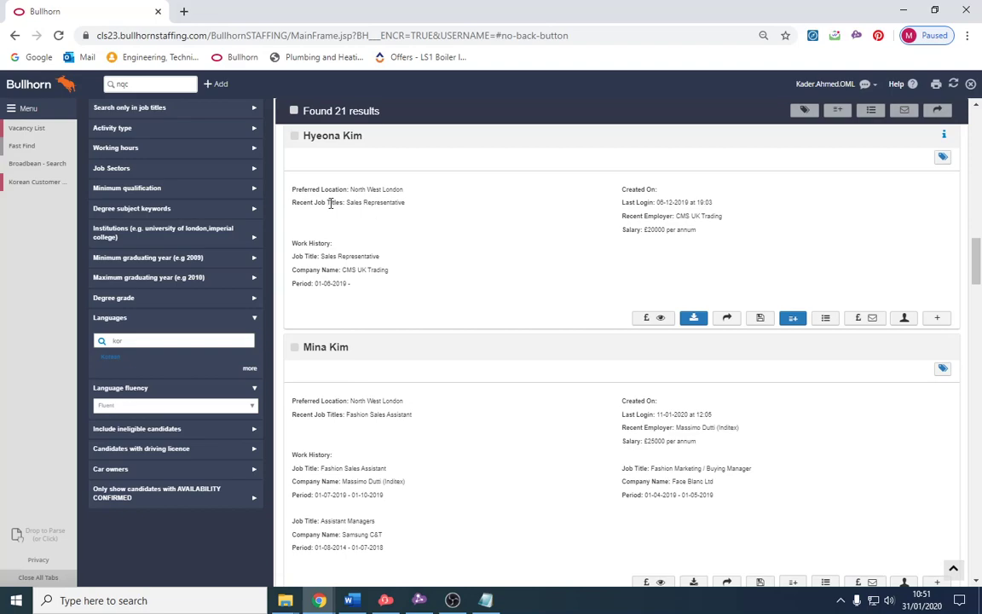
{"action": "left_click_drag", "start_coordinate": [346, 203], "coordinate": [384, 206]}
{"action": "scroll", "coordinate": [396, 247], "scroll_direction": "down", "scroll_amount": 4}
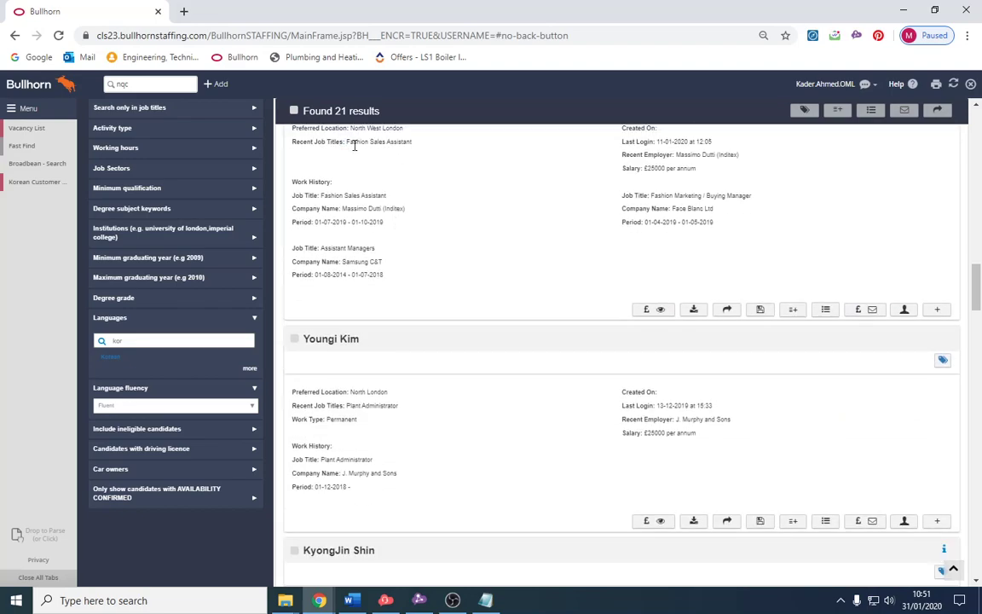
{"action": "scroll", "coordinate": [422, 222], "scroll_direction": "down", "scroll_amount": 3}
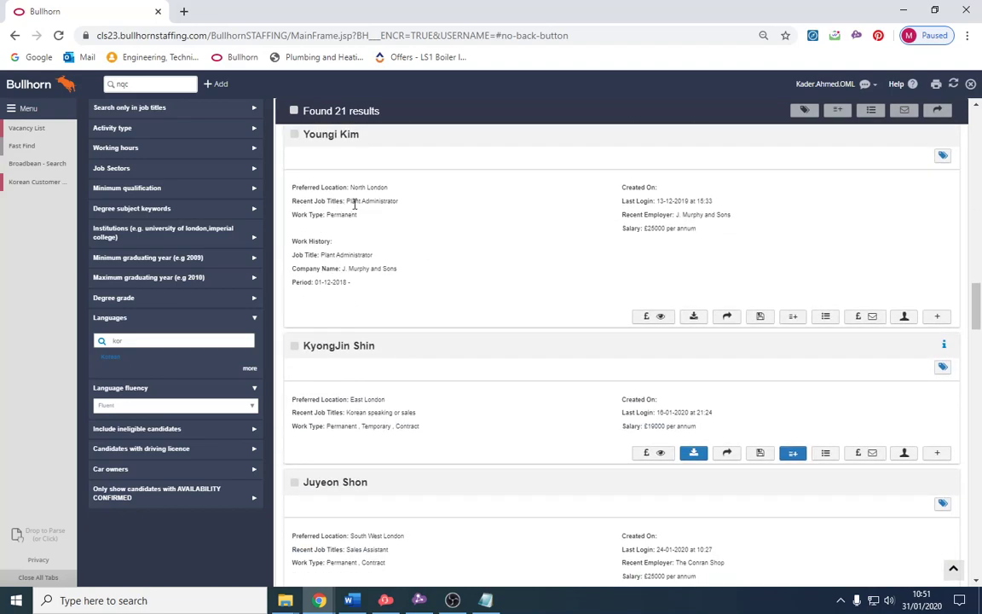
{"action": "left_click_drag", "start_coordinate": [354, 202], "coordinate": [427, 214]}
{"action": "scroll", "coordinate": [427, 222], "scroll_direction": "down", "scroll_amount": 3}
{"action": "scroll", "coordinate": [449, 284], "scroll_direction": "up", "scroll_amount": 14}
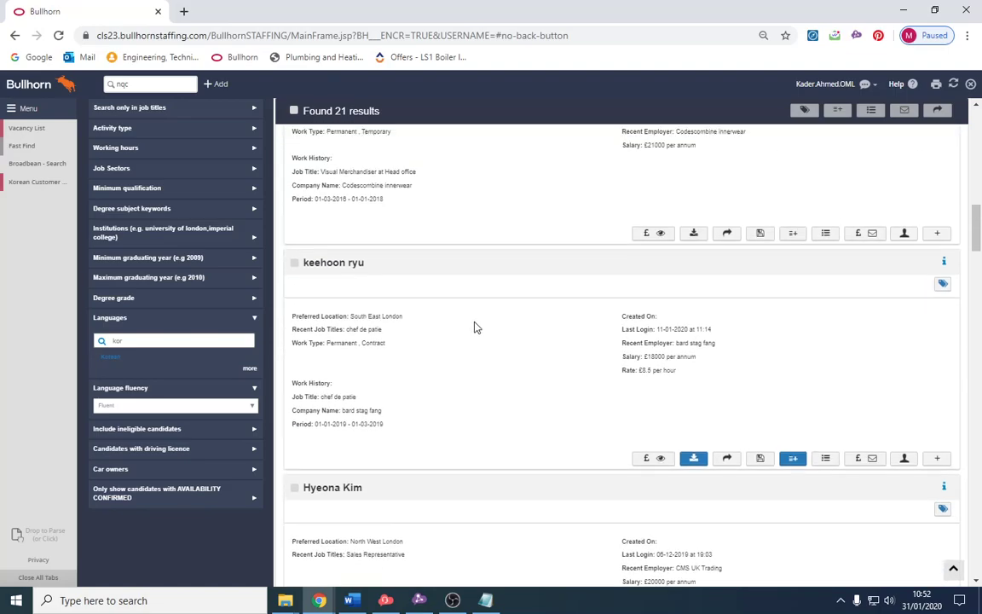
{"action": "scroll", "coordinate": [494, 325], "scroll_direction": "up", "scroll_amount": 10}
{"action": "scroll", "coordinate": [622, 345], "scroll_direction": "down", "scroll_amount": 2}
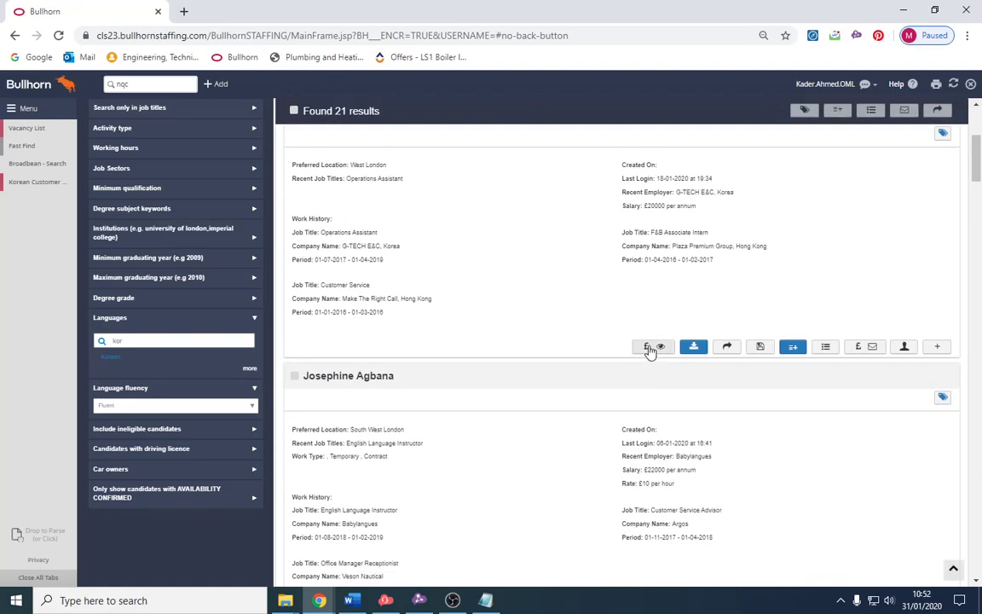
{"action": "left_click", "coordinate": [650, 349]}
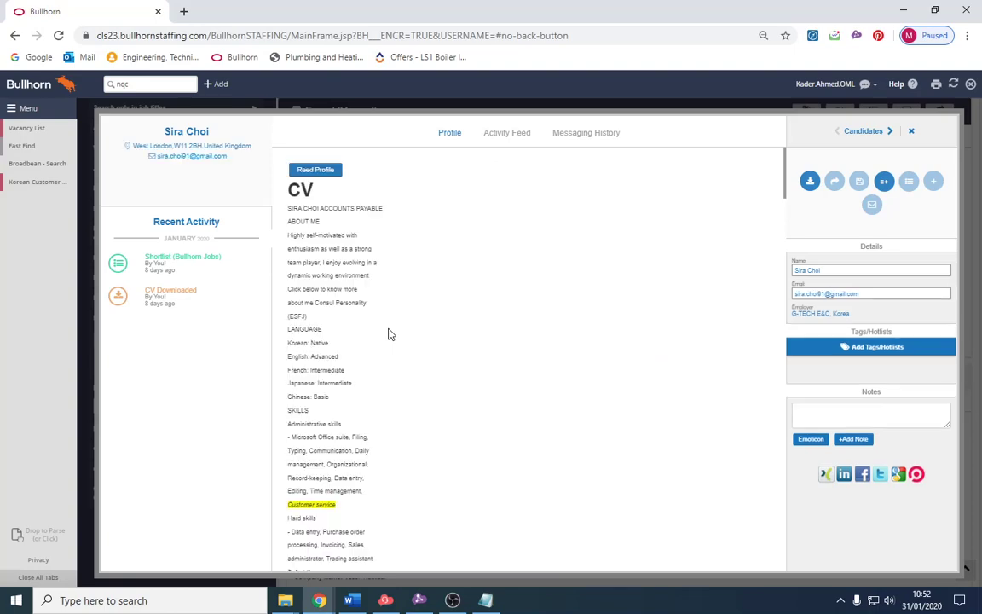
{"action": "scroll", "coordinate": [417, 330], "scroll_direction": "down", "scroll_amount": 1}
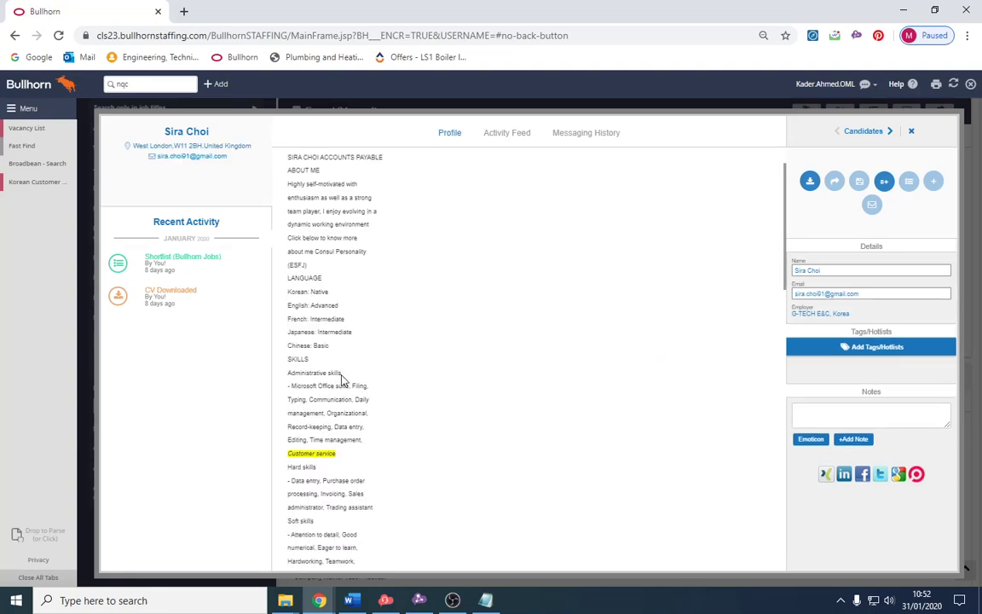
{"action": "scroll", "coordinate": [401, 394], "scroll_direction": "down", "scroll_amount": 2}
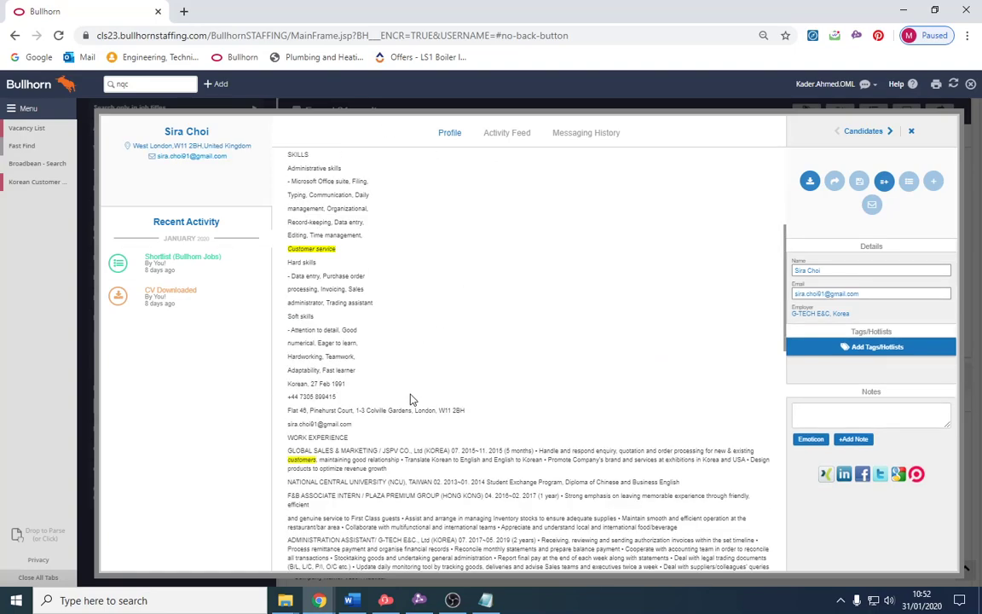
{"action": "scroll", "coordinate": [410, 399], "scroll_direction": "down", "scroll_amount": 1}
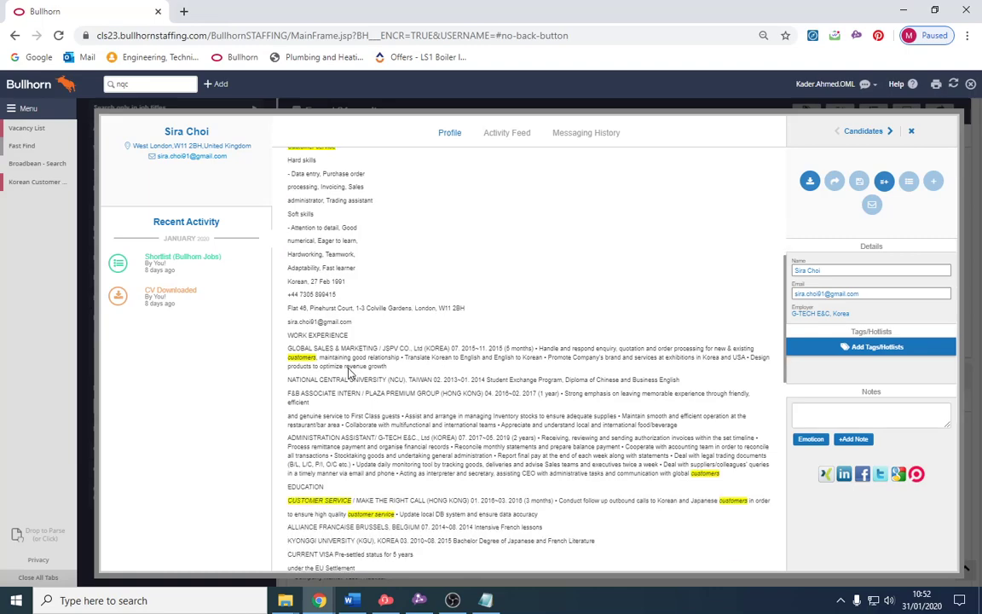
{"action": "left_click_drag", "start_coordinate": [288, 347], "coordinate": [422, 348]}
{"action": "left_click_drag", "start_coordinate": [510, 348], "coordinate": [533, 349]}
{"action": "left_click", "coordinate": [592, 346]}
{"action": "left_click_drag", "start_coordinate": [439, 309], "coordinate": [465, 308]}
{"action": "left_click", "coordinate": [465, 329]}
{"action": "scroll", "coordinate": [412, 394], "scroll_direction": "down", "scroll_amount": 2}
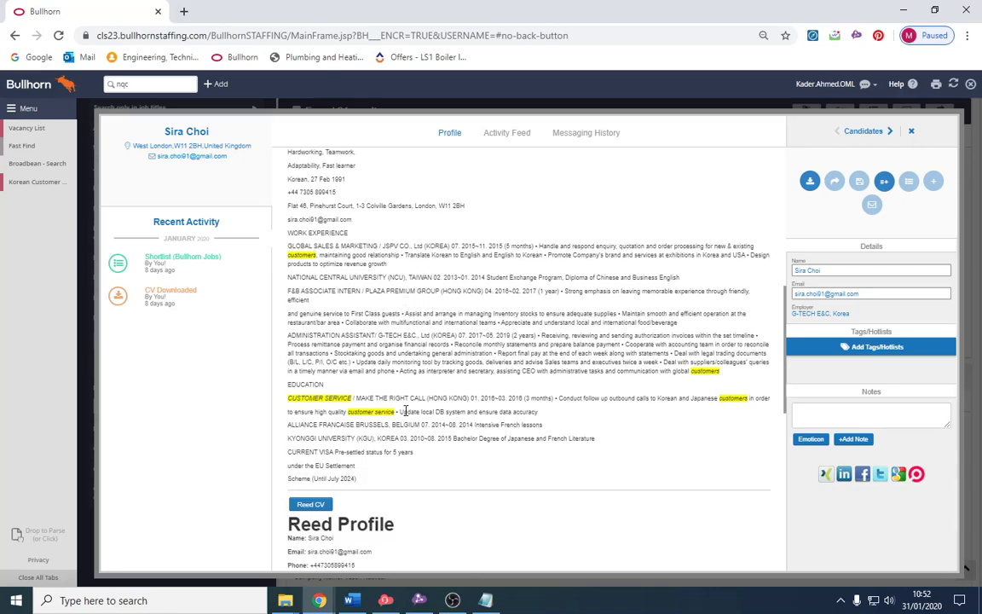
{"action": "left_click_drag", "start_coordinate": [352, 397], "coordinate": [287, 398]}
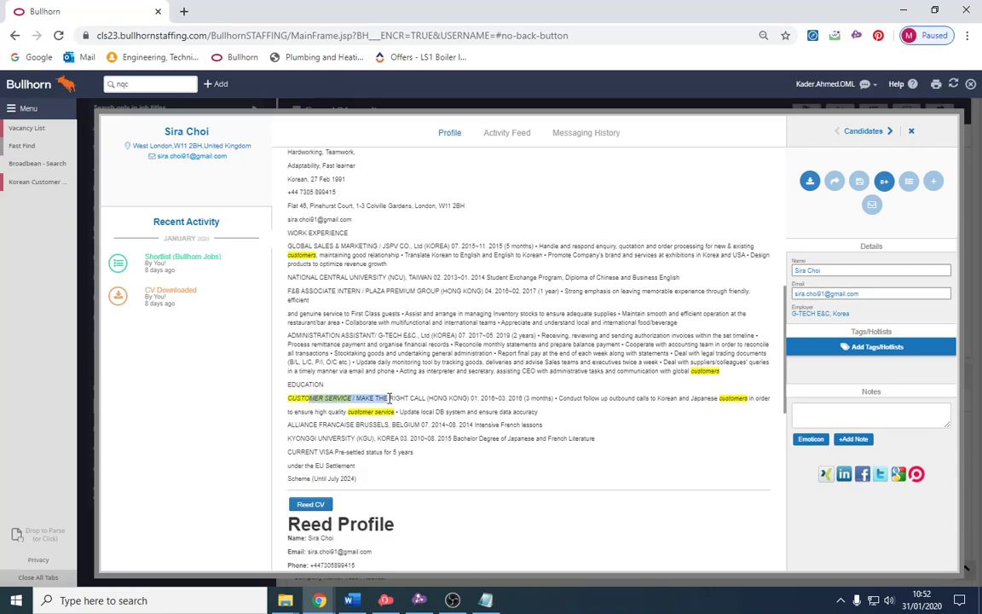
{"action": "left_click", "coordinate": [363, 398]}
{"action": "scroll", "coordinate": [401, 398], "scroll_direction": "down", "scroll_amount": 5}
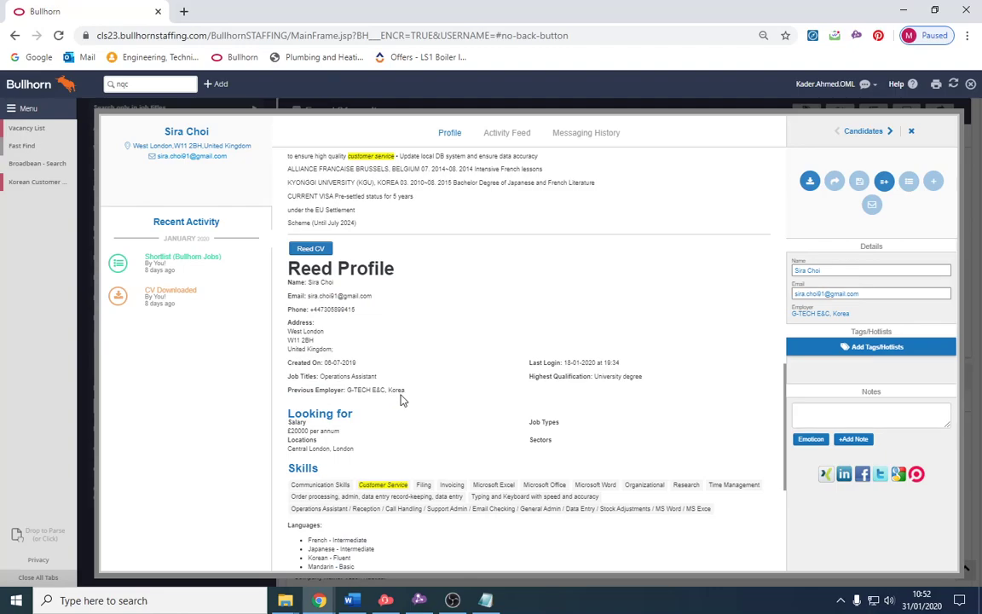
{"action": "scroll", "coordinate": [402, 400], "scroll_direction": "down", "scroll_amount": 5}
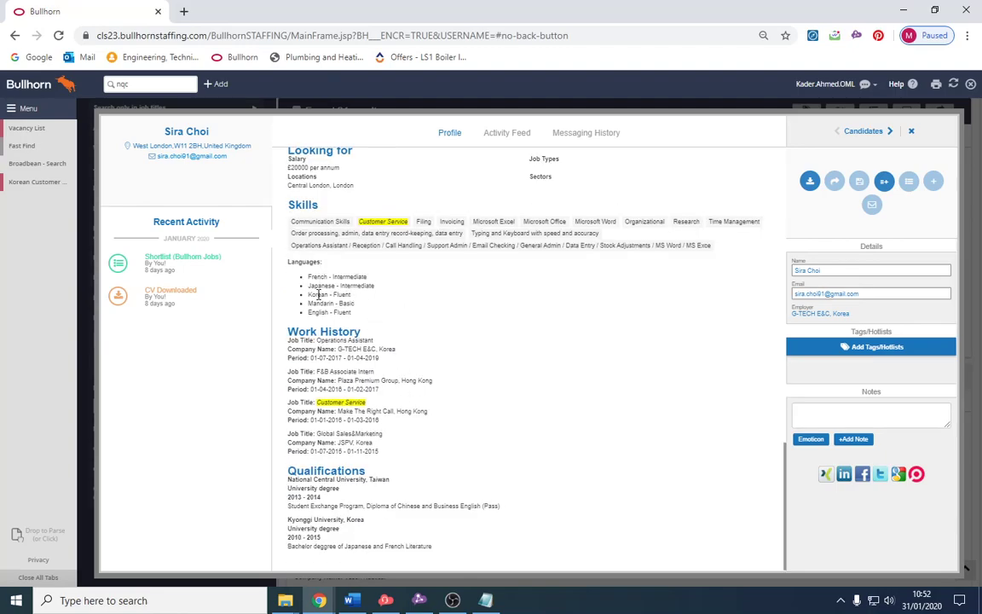
{"action": "left_click_drag", "start_coordinate": [310, 312], "coordinate": [352, 313]}
{"action": "scroll", "coordinate": [461, 385], "scroll_direction": "up", "scroll_amount": 3}
{"action": "scroll", "coordinate": [460, 385], "scroll_direction": "down", "scroll_amount": 5}
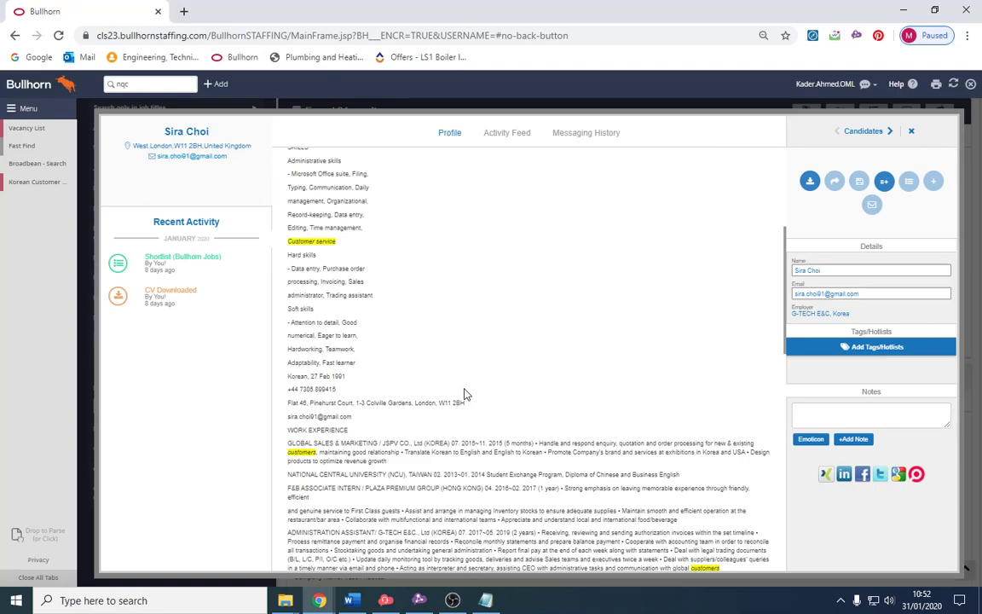
{"action": "left_click", "coordinate": [911, 132]}
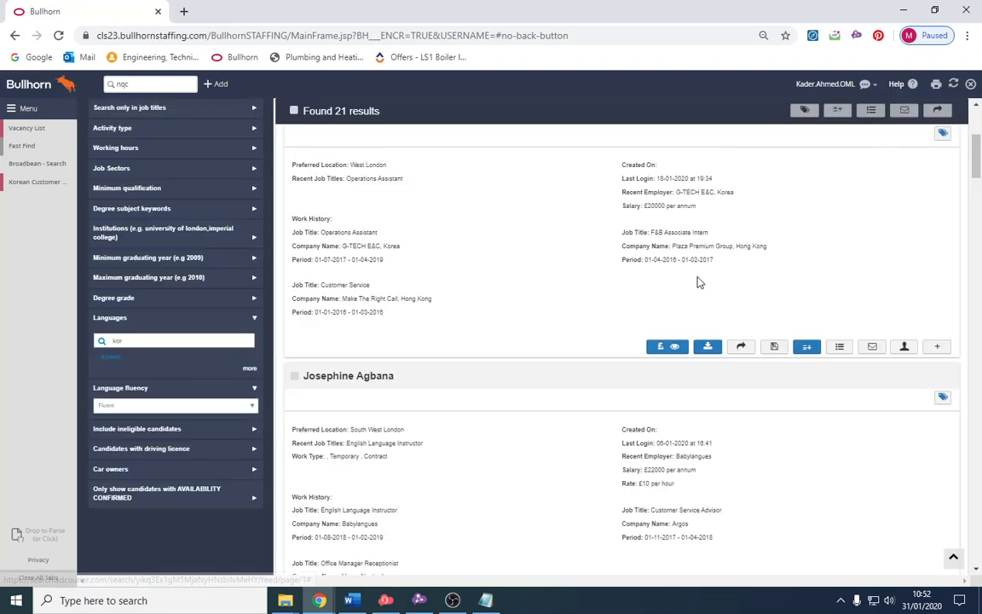
- Download the top candidate's CV as a PDF, then select all results and untick two
{"action": "left_click", "coordinate": [706, 347]}
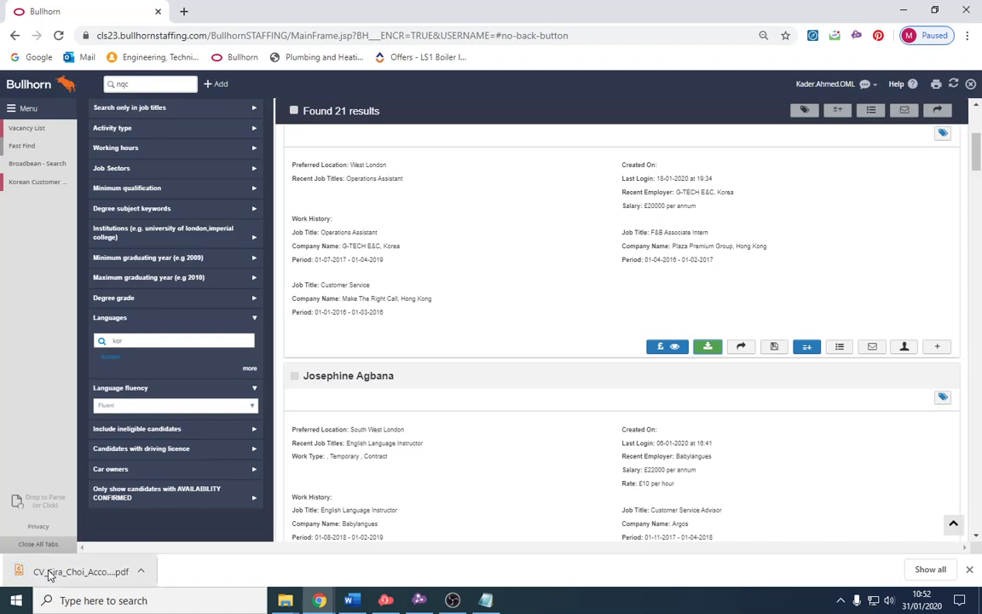
{"action": "scroll", "coordinate": [459, 424], "scroll_direction": "up", "scroll_amount": 3}
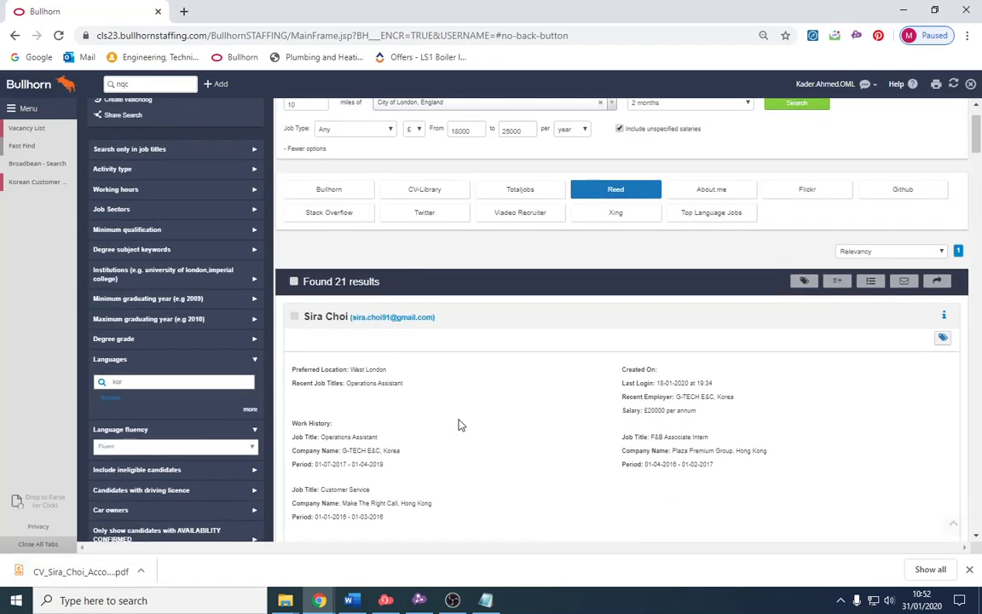
{"action": "left_click", "coordinate": [293, 283]}
{"action": "scroll", "coordinate": [400, 347], "scroll_direction": "down", "scroll_amount": 15}
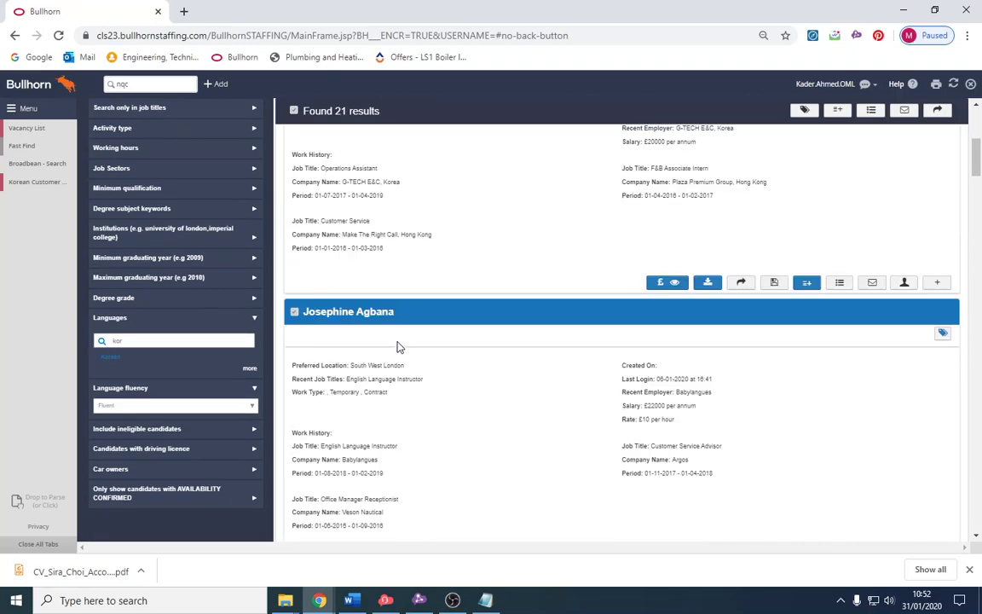
{"action": "scroll", "coordinate": [372, 291], "scroll_direction": "up", "scroll_amount": 3}
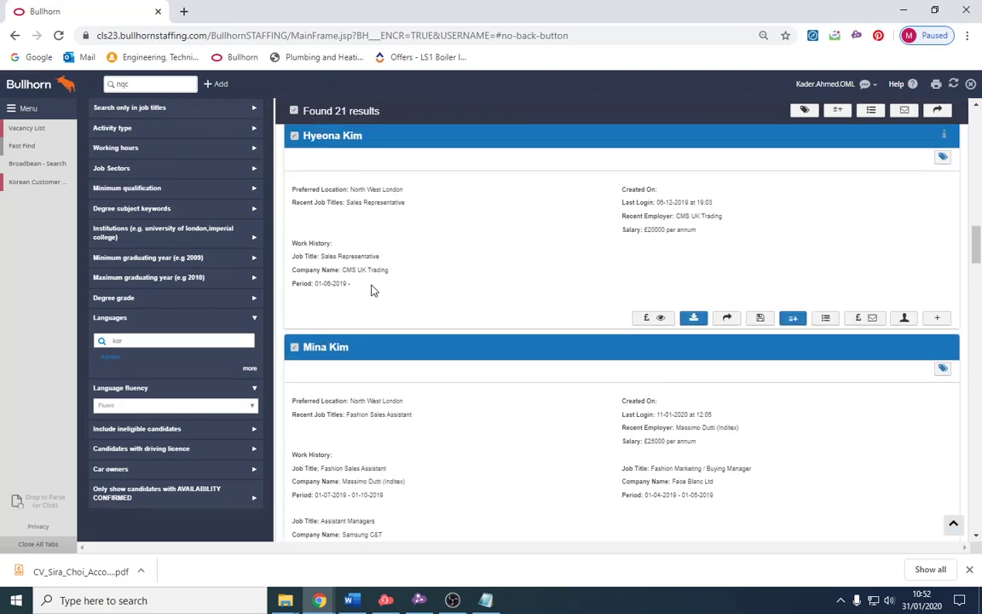
{"action": "left_click", "coordinate": [345, 348]}
{"action": "left_click", "coordinate": [343, 143]}
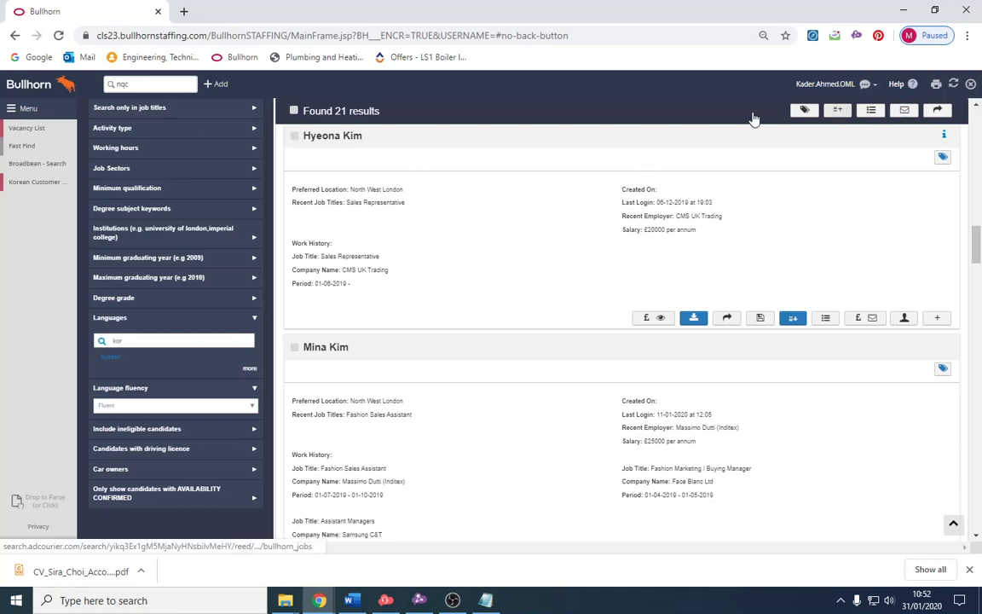
- Visit Vacancy List, return to the Broadbean results, and clear the remaining candidate selection
{"action": "left_click", "coordinate": [26, 128]}
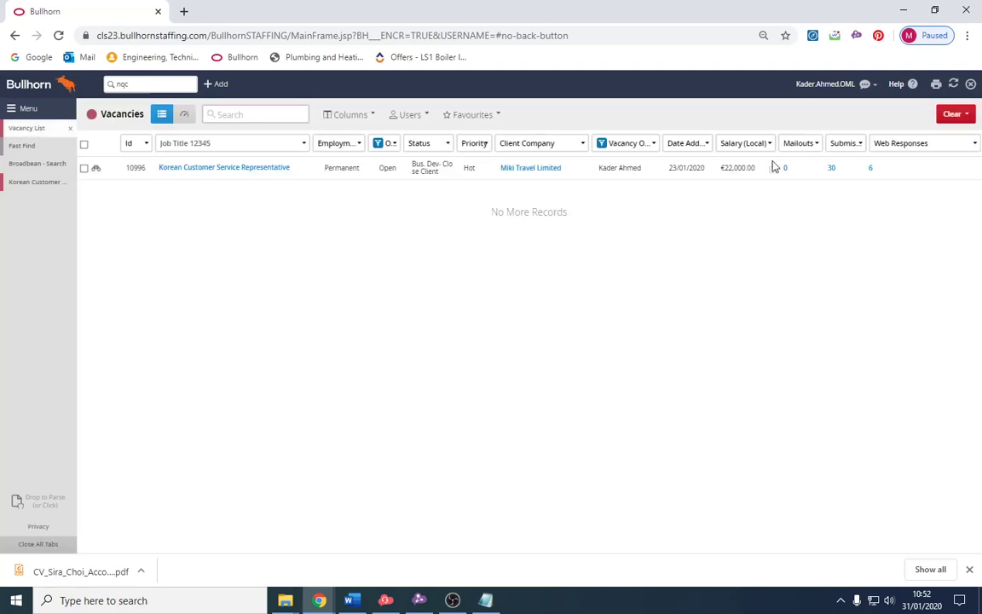
{"action": "left_click", "coordinate": [37, 163]}
{"action": "scroll", "coordinate": [518, 358], "scroll_direction": "up", "scroll_amount": 10}
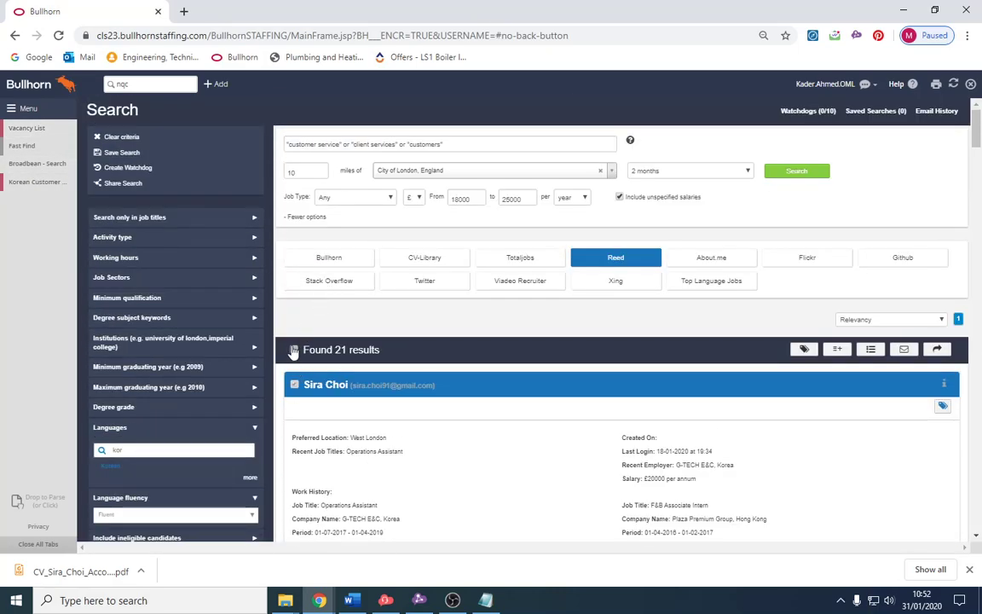
{"action": "left_click", "coordinate": [293, 350]}
{"action": "scroll", "coordinate": [522, 373], "scroll_direction": "down", "scroll_amount": 4}
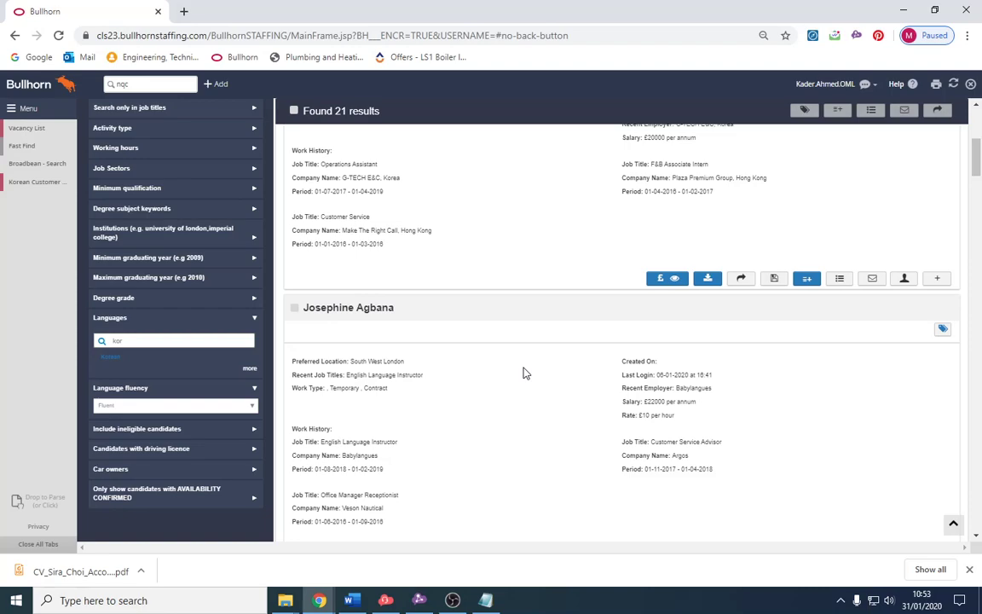
{"action": "scroll", "coordinate": [573, 337], "scroll_direction": "up", "scroll_amount": 4}
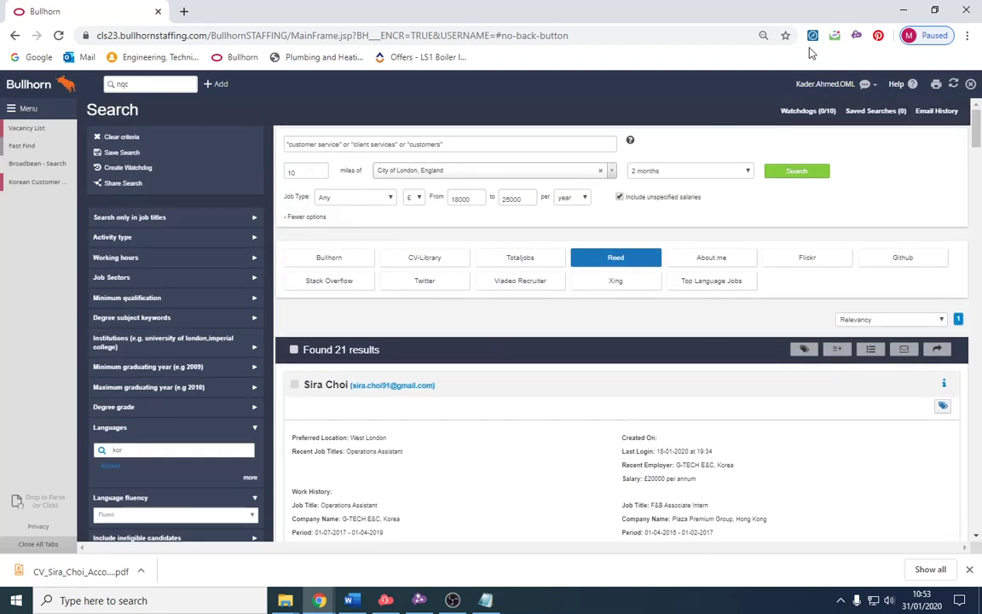
{"action": "scroll", "coordinate": [615, 335], "scroll_direction": "down", "scroll_amount": 6}
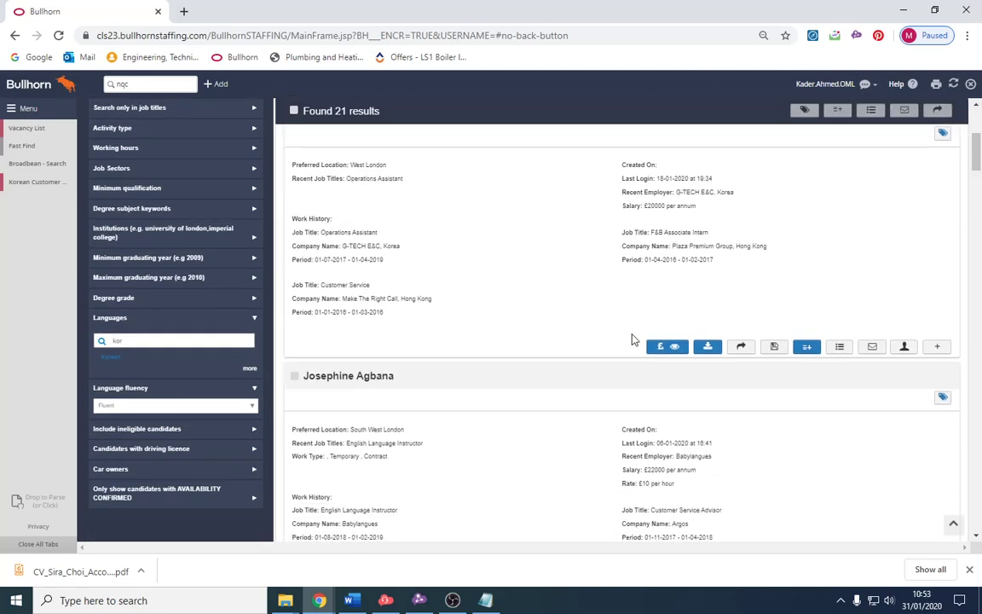
{"action": "scroll", "coordinate": [650, 345], "scroll_direction": "down", "scroll_amount": 2}
{"action": "left_click", "coordinate": [673, 358]}
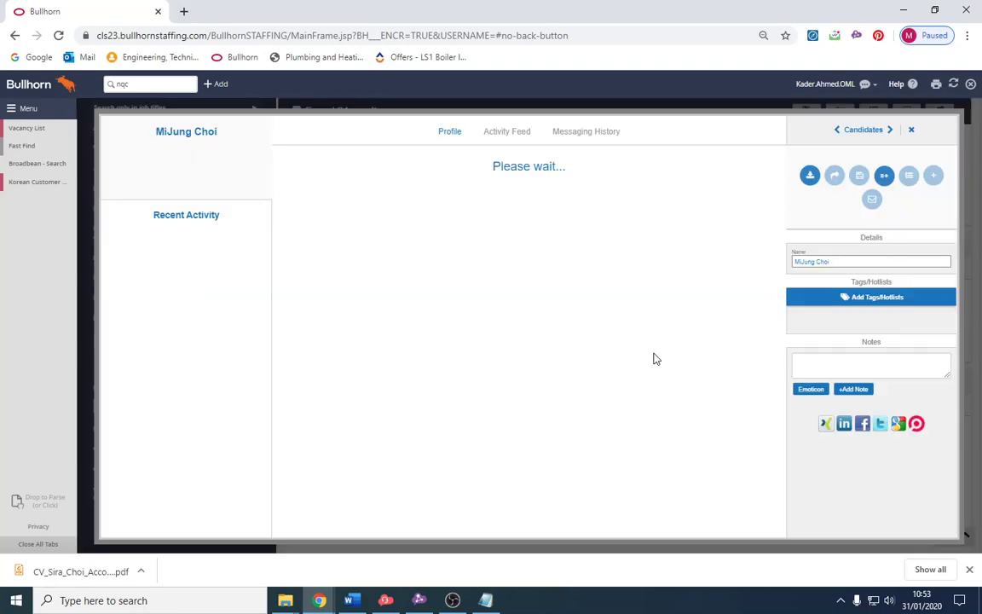
{"action": "scroll", "coordinate": [418, 297], "scroll_direction": "down", "scroll_amount": 1}
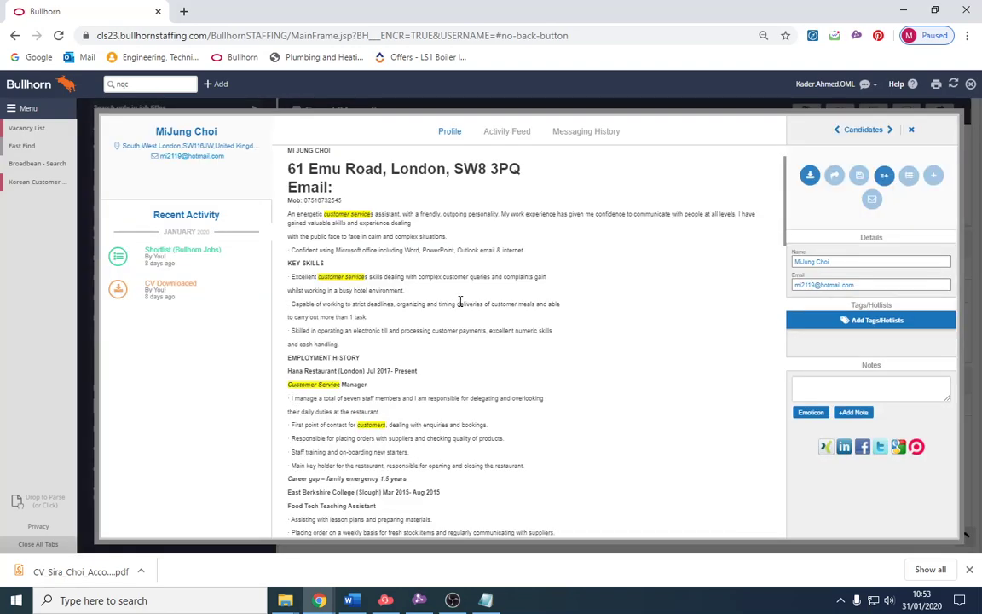
{"action": "triple_click", "coordinate": [468, 285]}
{"action": "left_click", "coordinate": [469, 285]}
{"action": "scroll", "coordinate": [469, 285], "scroll_direction": "down", "scroll_amount": 2}
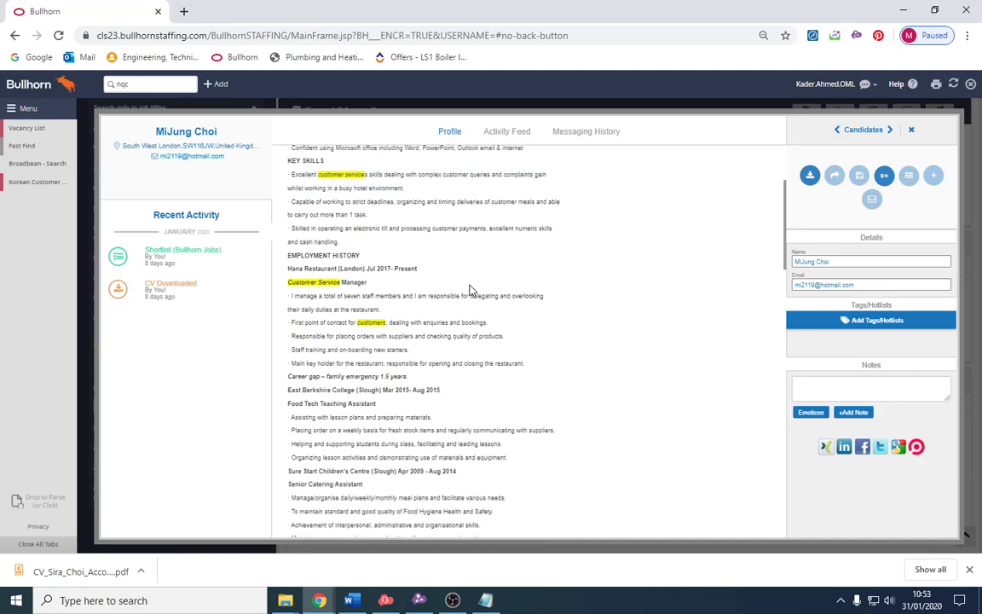
{"action": "left_click_drag", "start_coordinate": [312, 293], "coordinate": [394, 287]}
{"action": "left_click", "coordinate": [391, 289]}
{"action": "left_click_drag", "start_coordinate": [288, 268], "coordinate": [339, 268]}
{"action": "left_click", "coordinate": [340, 267]}
{"action": "left_click_drag", "start_coordinate": [412, 323], "coordinate": [490, 324]}
{"action": "left_click", "coordinate": [490, 326]}
{"action": "scroll", "coordinate": [488, 324], "scroll_direction": "down", "scroll_amount": 3}
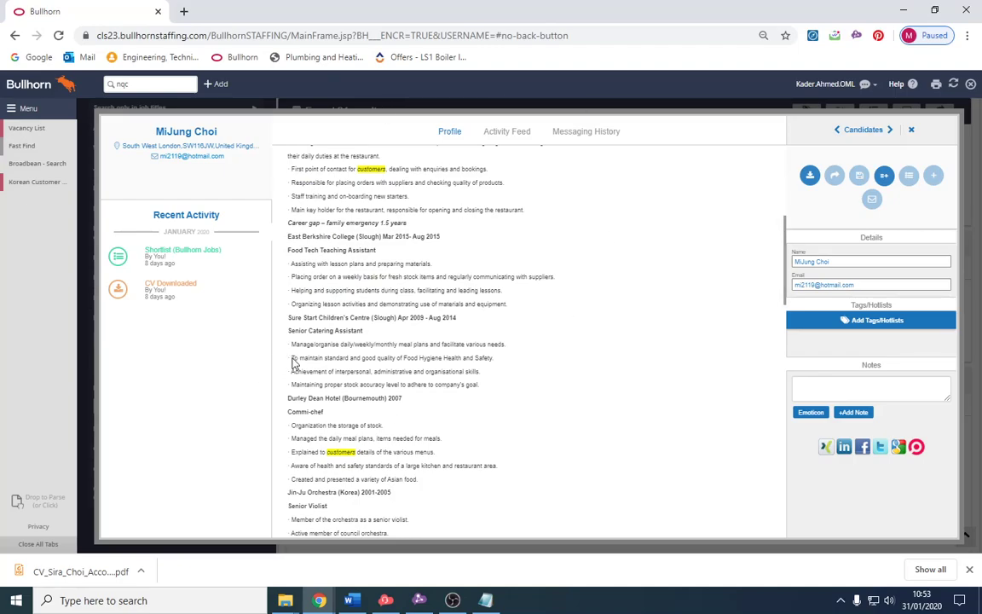
{"action": "left_click", "coordinate": [911, 129]}
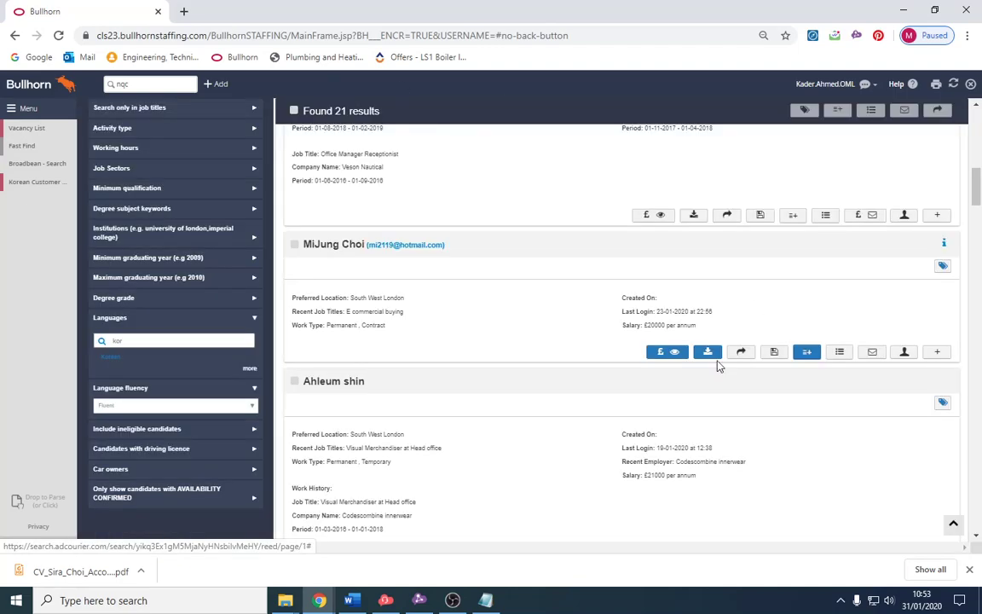
{"action": "scroll", "coordinate": [718, 364], "scroll_direction": "down", "scroll_amount": 4}
{"action": "scroll", "coordinate": [670, 287], "scroll_direction": "up", "scroll_amount": 1}
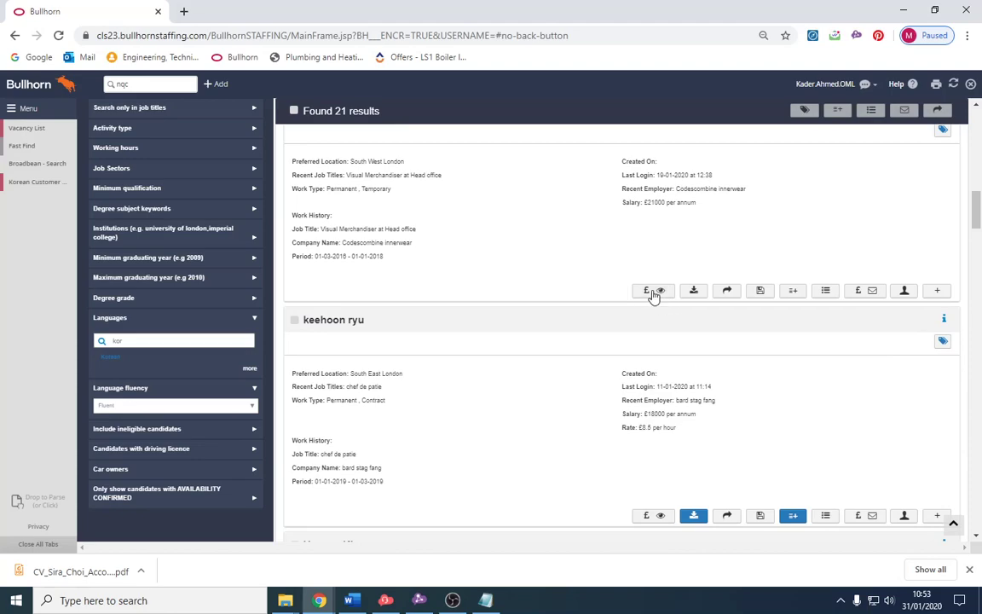
- Open the visual-merchandiser candidate's CV and check their English level and visa status
{"action": "left_click", "coordinate": [654, 292]}
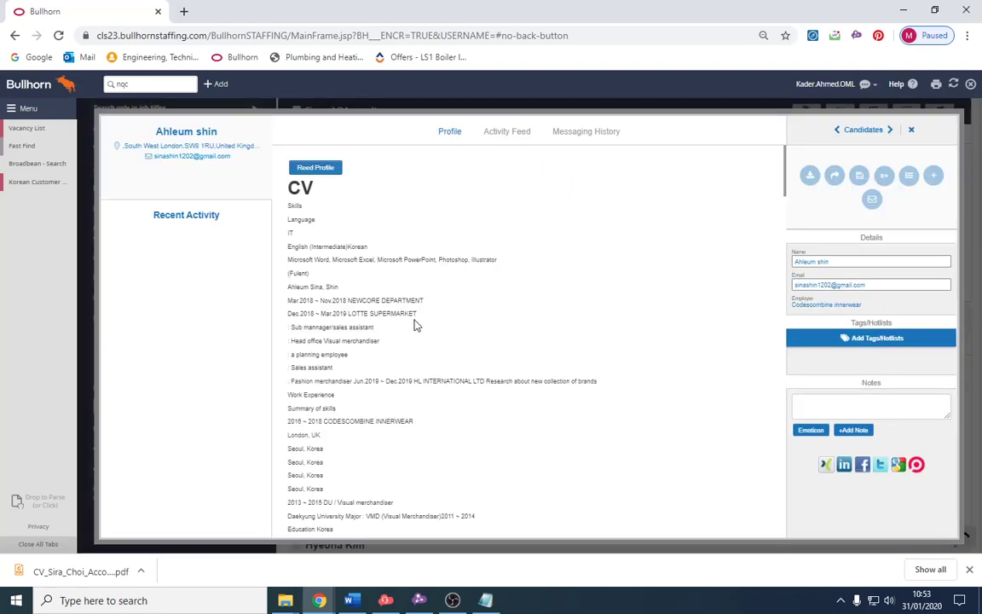
{"action": "scroll", "coordinate": [469, 331], "scroll_direction": "down", "scroll_amount": 1}
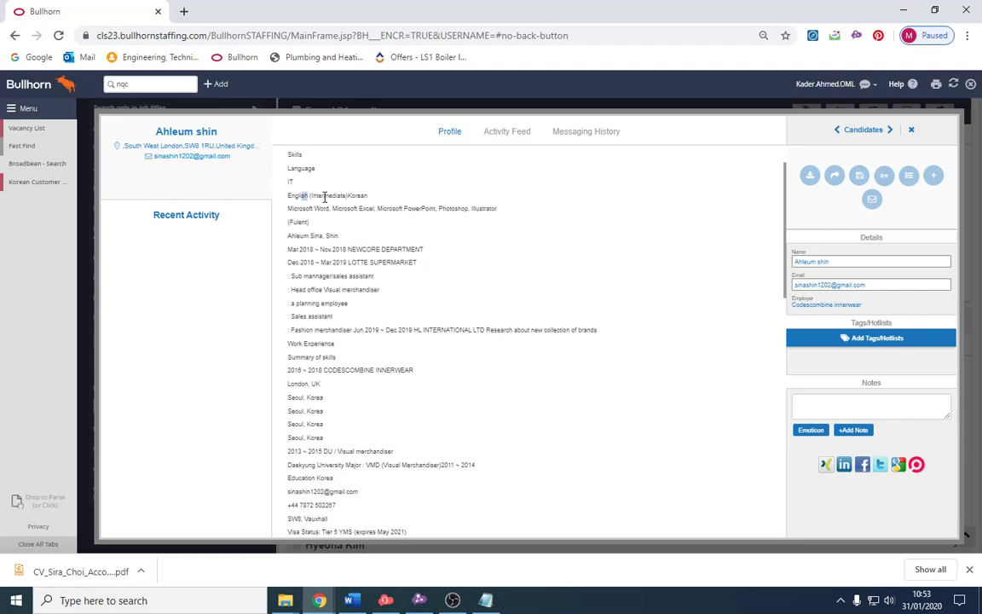
{"action": "left_click_drag", "start_coordinate": [302, 195], "coordinate": [369, 196]}
{"action": "scroll", "coordinate": [394, 262], "scroll_direction": "down", "scroll_amount": 1}
{"action": "scroll", "coordinate": [393, 262], "scroll_direction": "down", "scroll_amount": 1}
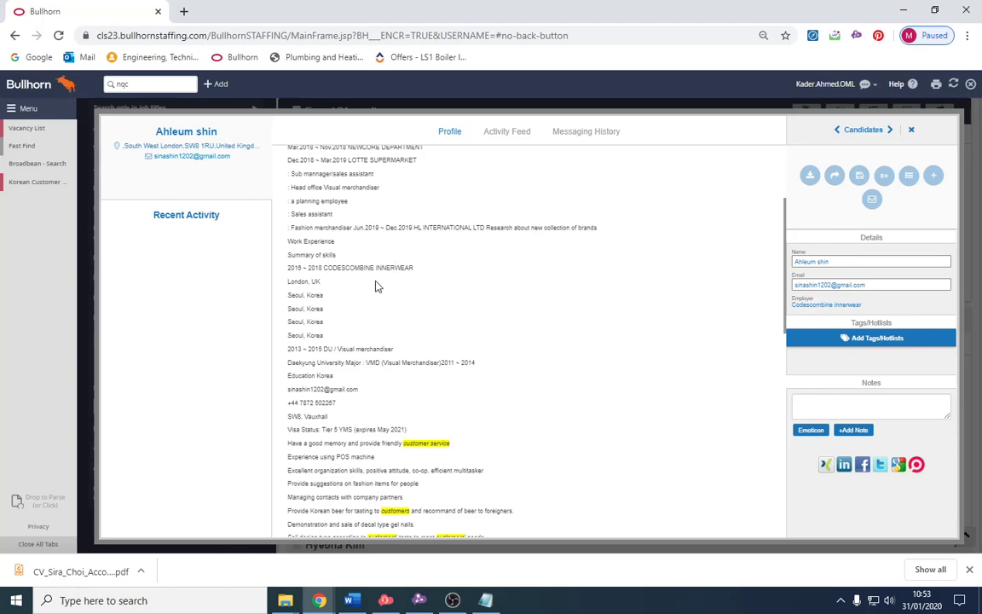
{"action": "scroll", "coordinate": [402, 351], "scroll_direction": "down", "scroll_amount": 2}
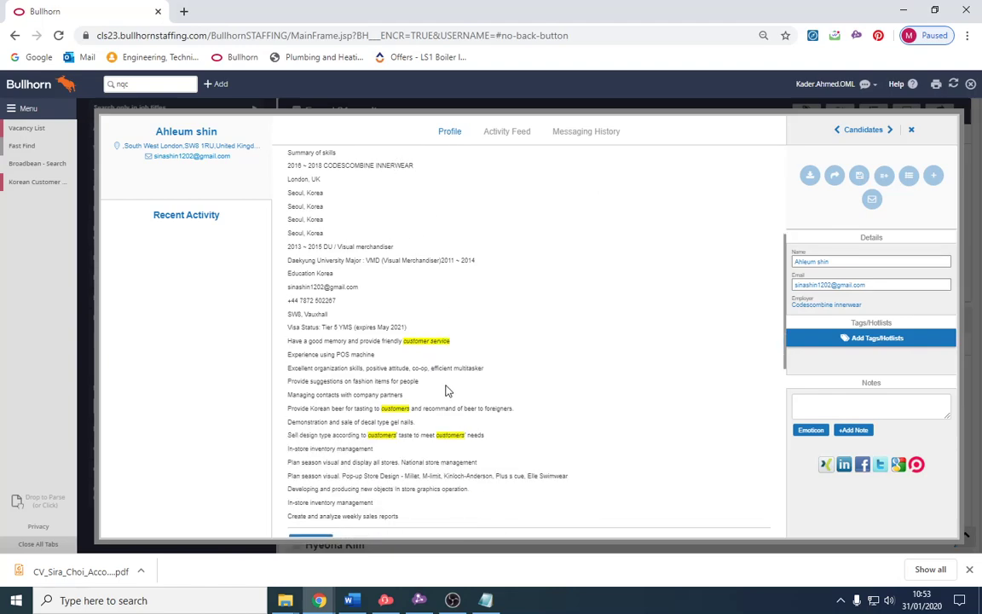
{"action": "left_click_drag", "start_coordinate": [288, 330], "coordinate": [368, 327]}
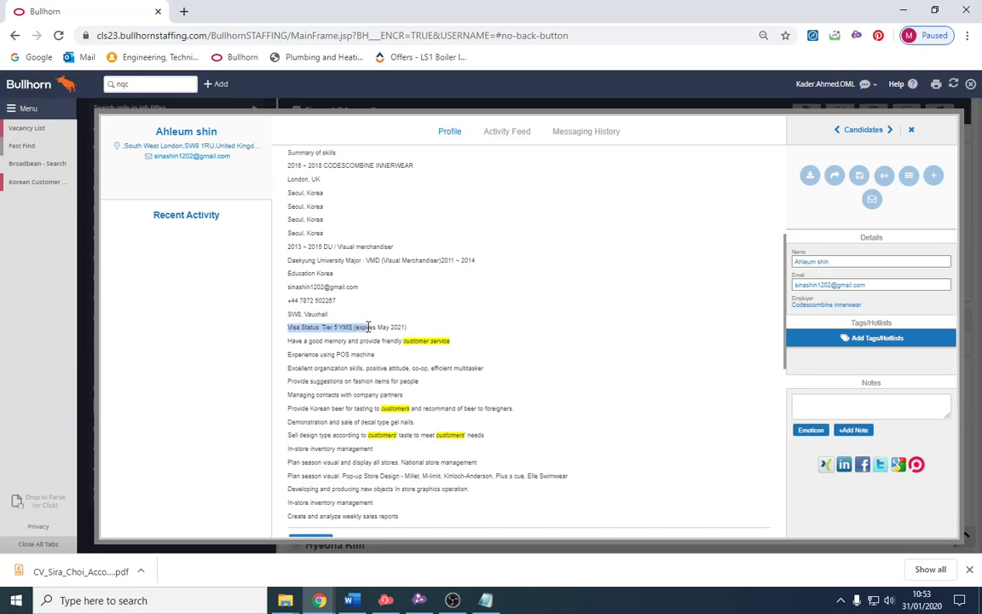
{"action": "left_click", "coordinate": [368, 327]}
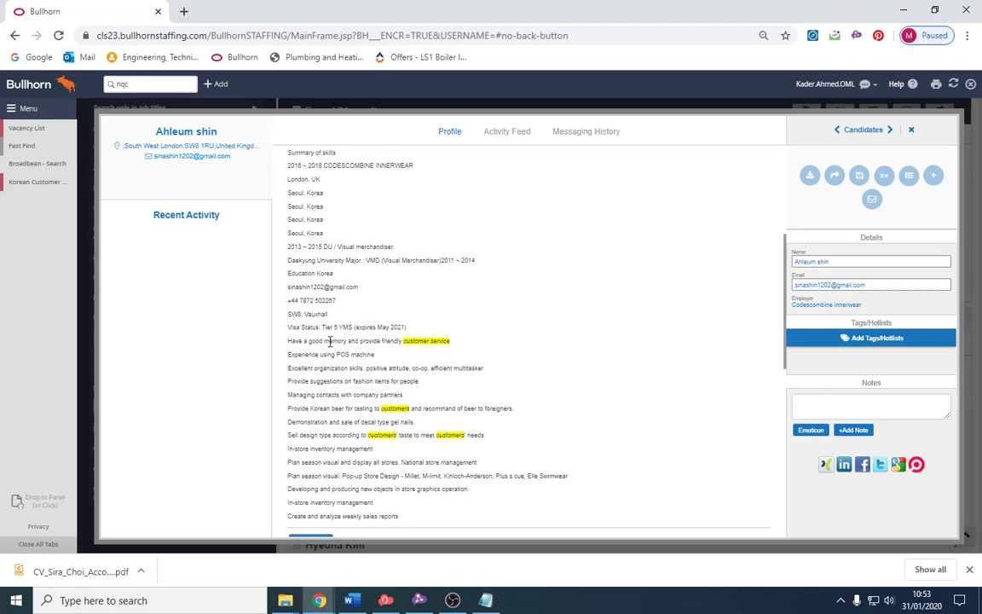
- Highlight the good-memory and Korean beer tasting lines, then close the CV preview
{"action": "left_click_drag", "start_coordinate": [288, 341], "coordinate": [395, 342]}
{"action": "left_click", "coordinate": [307, 348]}
{"action": "left_click_drag", "start_coordinate": [290, 341], "coordinate": [354, 341]}
{"action": "left_click", "coordinate": [353, 341]}
{"action": "scroll", "coordinate": [373, 339], "scroll_direction": "down", "scroll_amount": 2}
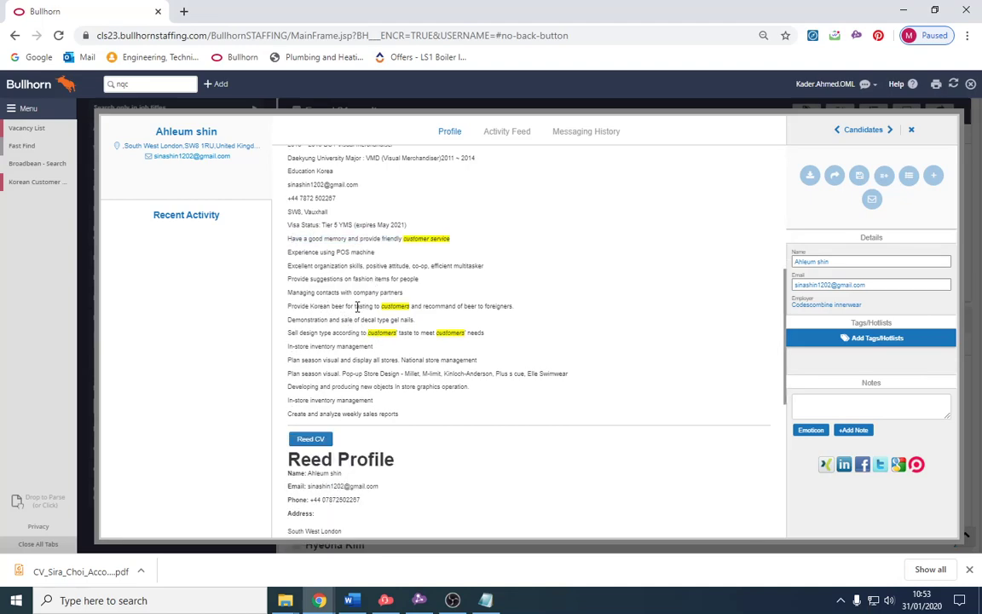
{"action": "left_click_drag", "start_coordinate": [311, 306], "coordinate": [377, 306]}
{"action": "left_click", "coordinate": [377, 306]}
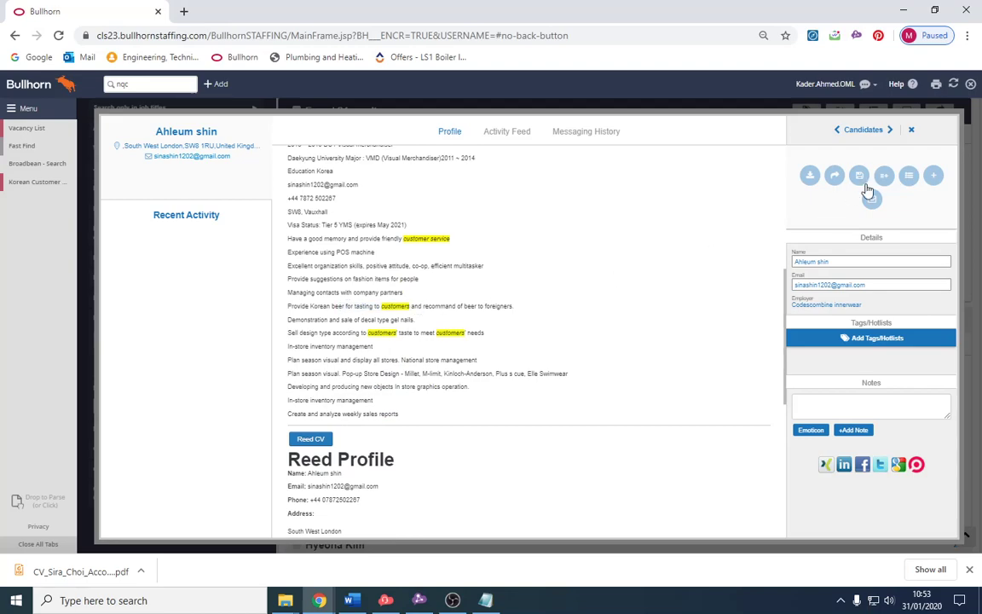
{"action": "left_click", "coordinate": [911, 130]}
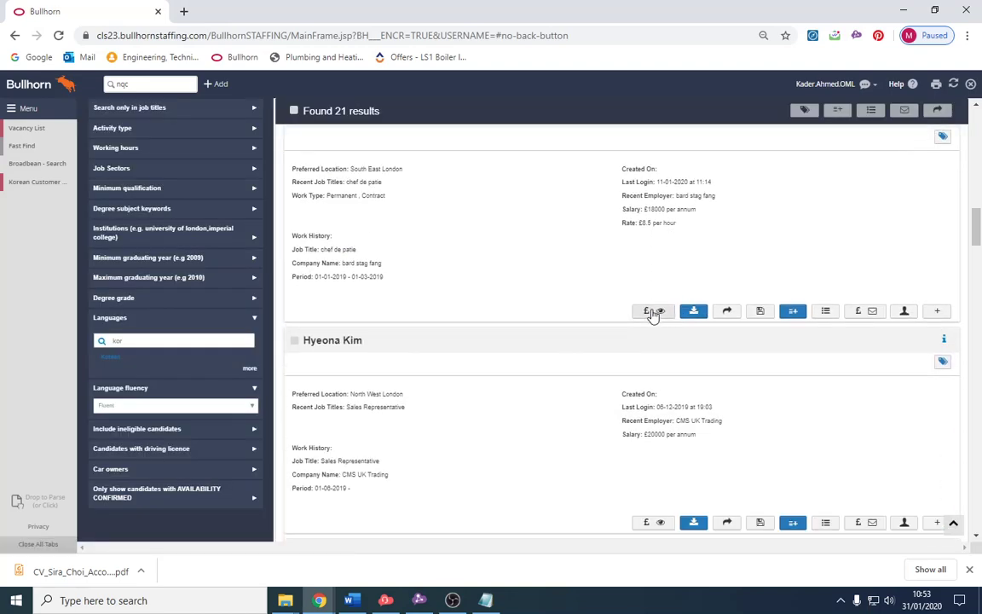
- Preview the chef de patie candidate's CV and highlight their Kingston University education line and dates
{"action": "left_click", "coordinate": [653, 311]}
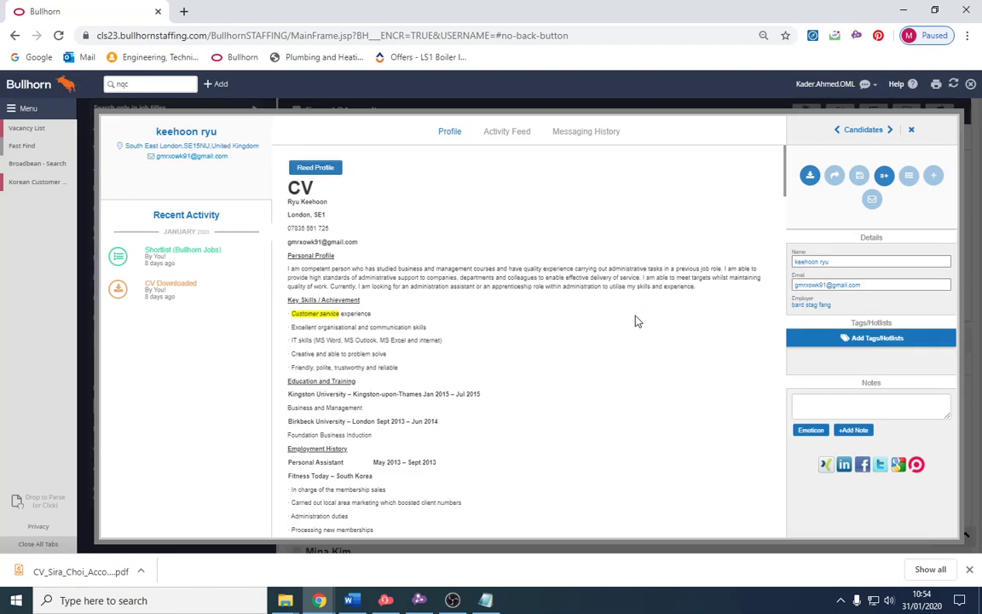
{"action": "scroll", "coordinate": [612, 326], "scroll_direction": "down", "scroll_amount": 1}
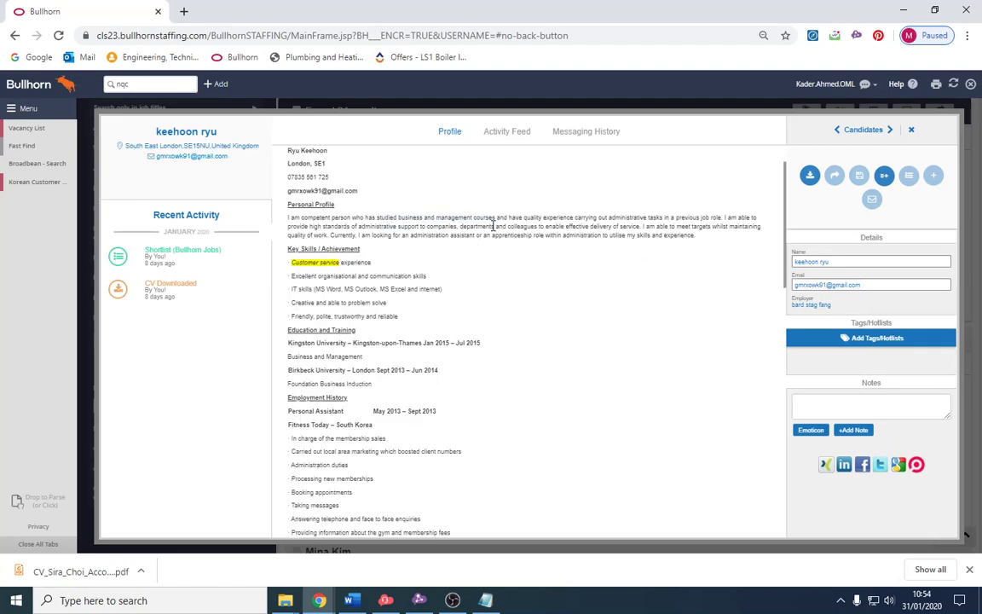
{"action": "scroll", "coordinate": [488, 267], "scroll_direction": "down", "scroll_amount": 3}
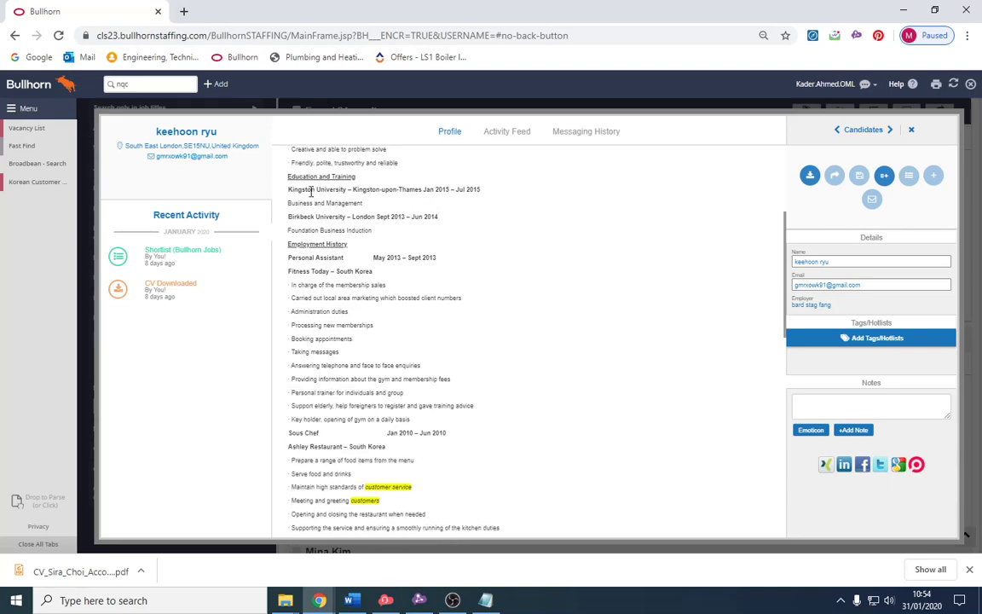
{"action": "left_click_drag", "start_coordinate": [316, 189], "coordinate": [495, 193]}
{"action": "left_click", "coordinate": [394, 214]}
{"action": "triple_click", "coordinate": [289, 203]}
{"action": "left_click", "coordinate": [315, 198]}
{"action": "left_click", "coordinate": [510, 201]}
- Close the previous CV and find the Fashion Sales Assistant card's £25000 salary in the results
{"action": "left_click", "coordinate": [911, 129]}
{"action": "scroll", "coordinate": [631, 334], "scroll_direction": "down", "scroll_amount": 3}
{"action": "scroll", "coordinate": [628, 336], "scroll_direction": "down", "scroll_amount": 3}
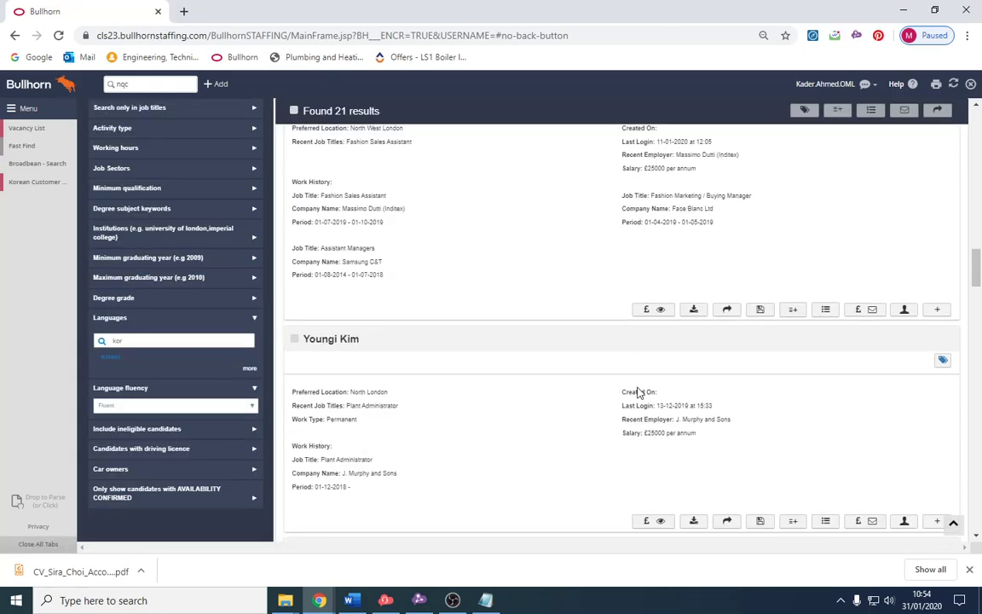
{"action": "scroll", "coordinate": [341, 187], "scroll_direction": "up", "scroll_amount": 1}
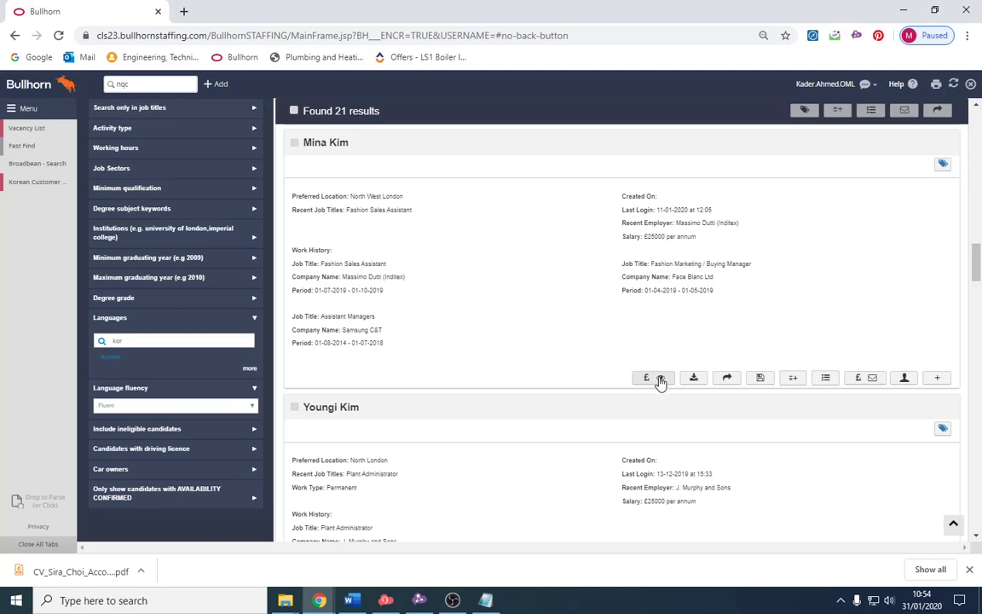
{"action": "left_click_drag", "start_coordinate": [644, 236], "coordinate": [688, 236]}
{"action": "left_click", "coordinate": [630, 215]}
- Preview the Fashion Sales Assistant's CV, reviewing the Samsung C&T, Face Blanc and Buying Manager roles
{"action": "left_click", "coordinate": [655, 378]}
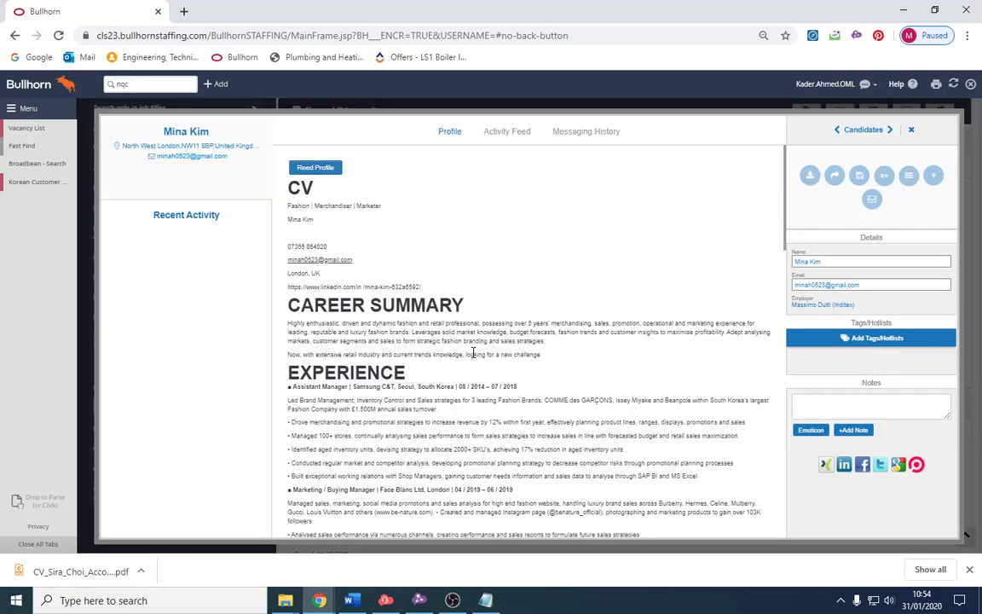
{"action": "scroll", "coordinate": [528, 367], "scroll_direction": "down", "scroll_amount": 3}
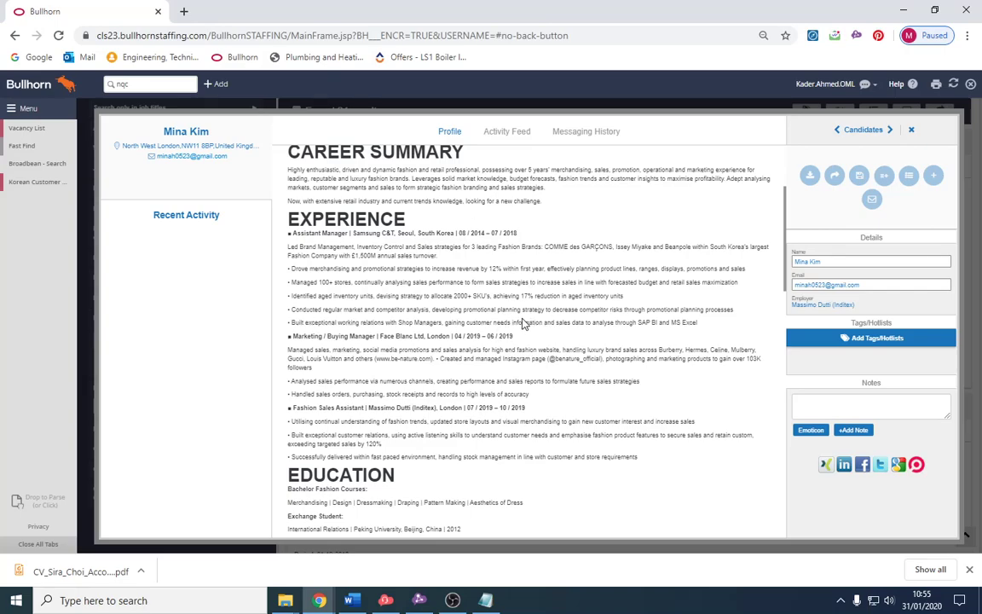
{"action": "left_click_drag", "start_coordinate": [290, 233], "coordinate": [405, 233]}
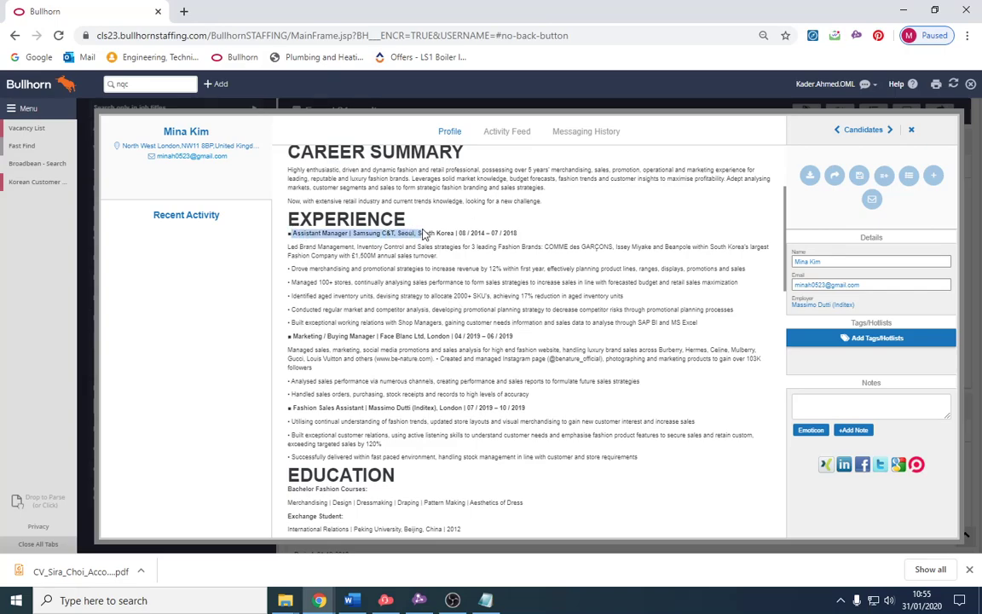
{"action": "left_click", "coordinate": [488, 233]}
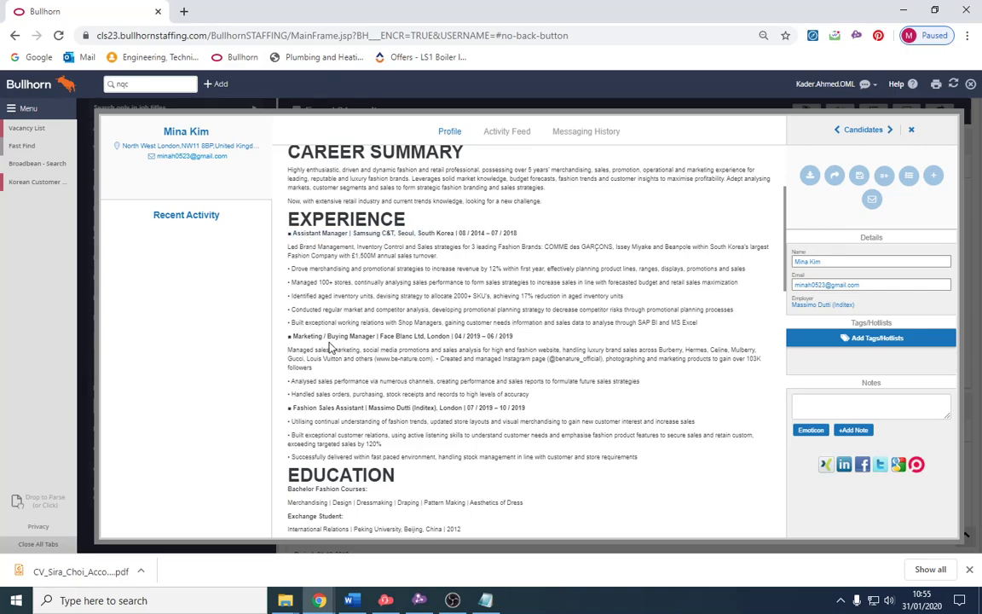
{"action": "left_click_drag", "start_coordinate": [329, 348], "coordinate": [450, 337]}
{"action": "left_click", "coordinate": [449, 335]}
{"action": "left_click_drag", "start_coordinate": [327, 335], "coordinate": [381, 338]}
{"action": "left_click", "coordinate": [381, 338]}
- Review the Fashion Sales Assistant role's customer-relations and fashion-trend lines, then select employer Massimo Dutti
{"action": "left_click_drag", "start_coordinate": [304, 408], "coordinate": [468, 407]}
{"action": "left_click", "coordinate": [468, 407]}
{"action": "scroll", "coordinate": [474, 404], "scroll_direction": "down", "scroll_amount": 1}
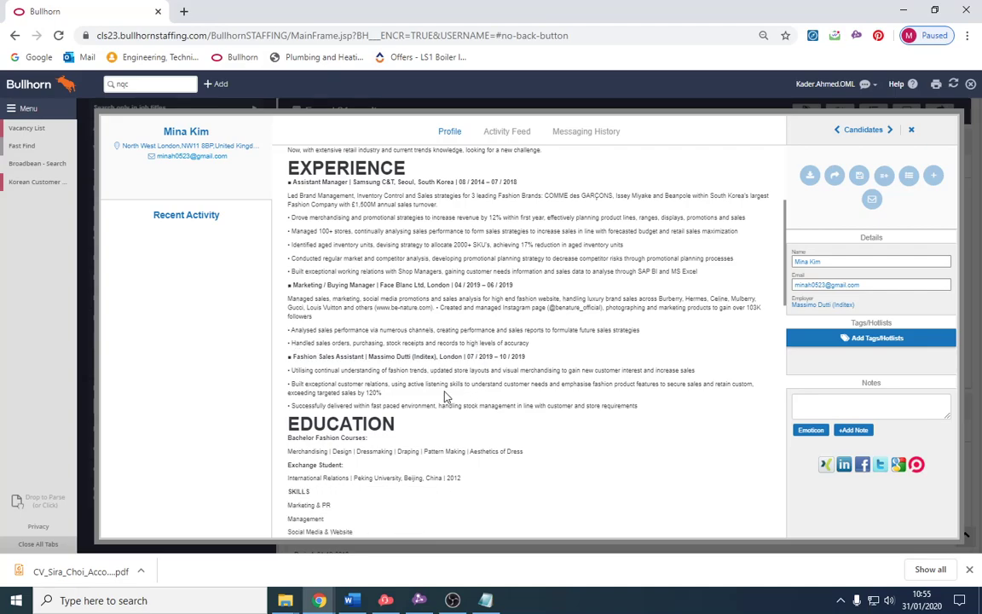
{"action": "left_click_drag", "start_coordinate": [352, 392], "coordinate": [621, 401]}
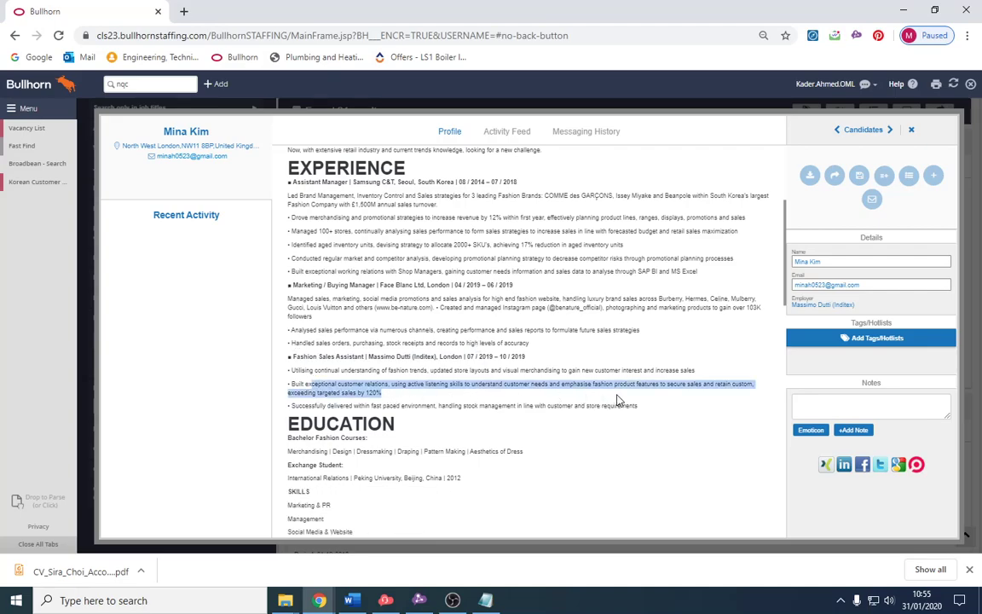
{"action": "left_click", "coordinate": [620, 400]}
{"action": "scroll", "coordinate": [619, 401], "scroll_direction": "down", "scroll_amount": 2}
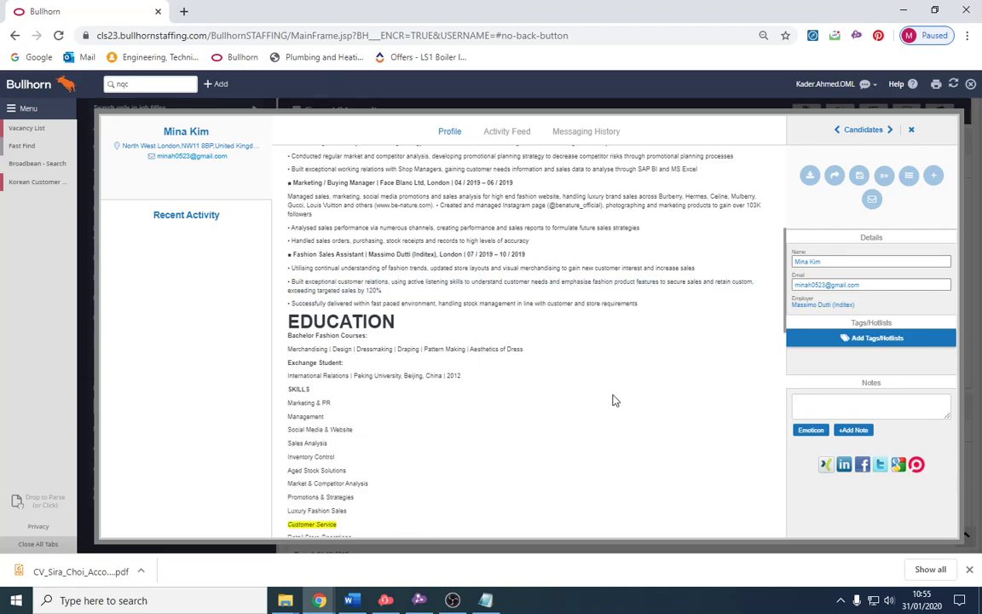
{"action": "left_click_drag", "start_coordinate": [358, 273], "coordinate": [697, 267]}
{"action": "left_click", "coordinate": [704, 271]}
{"action": "left_click_drag", "start_coordinate": [368, 254], "coordinate": [410, 254]}
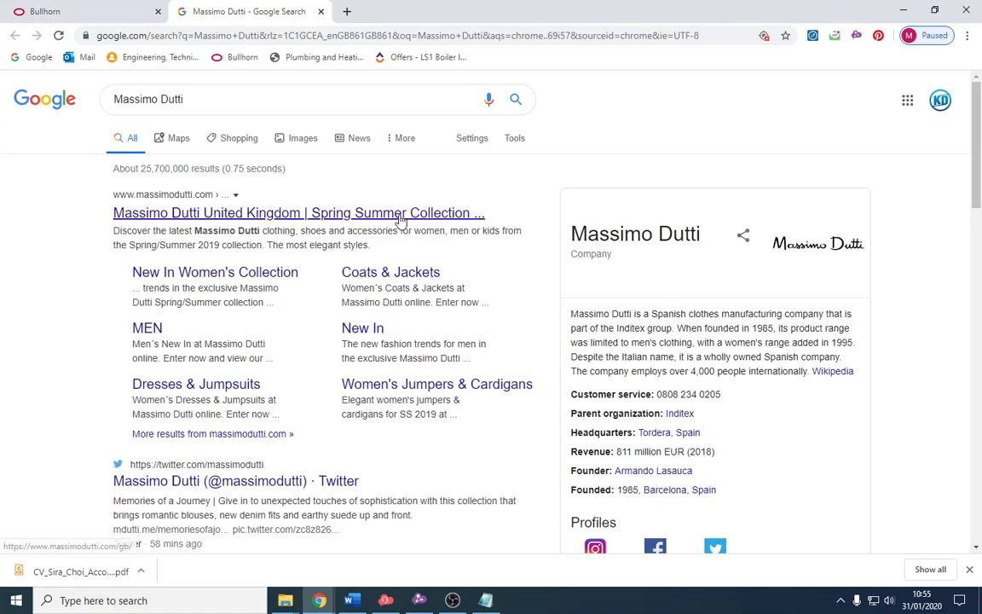
- Browse the Massimo Dutti United Kingdom website from the search results, then return to Bullhorn
{"action": "left_click", "coordinate": [398, 216]}
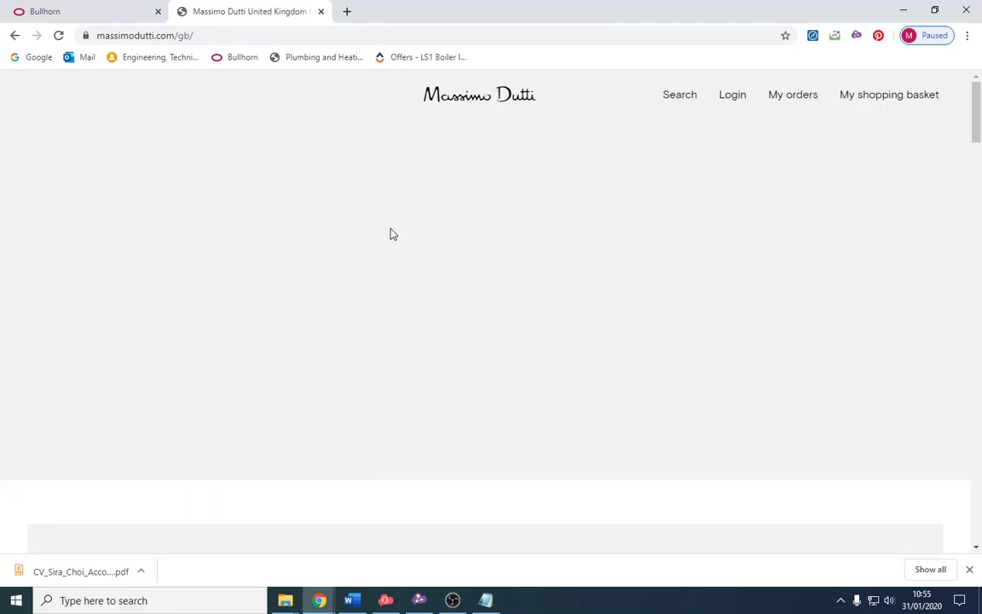
{"action": "scroll", "coordinate": [569, 375], "scroll_direction": "down", "scroll_amount": 15}
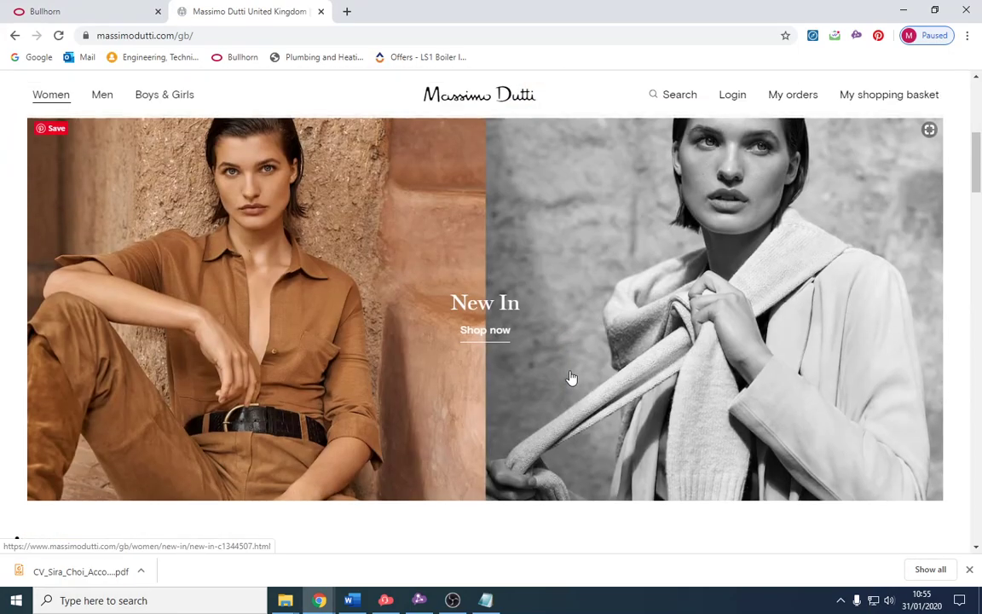
{"action": "scroll", "coordinate": [566, 377], "scroll_direction": "down", "scroll_amount": 10}
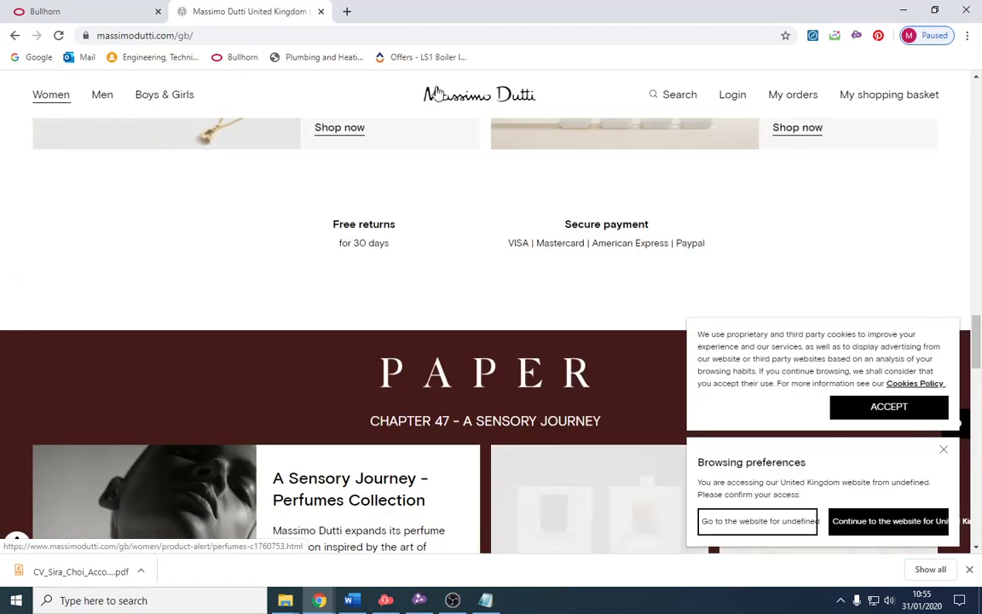
{"action": "left_click", "coordinate": [53, 7]}
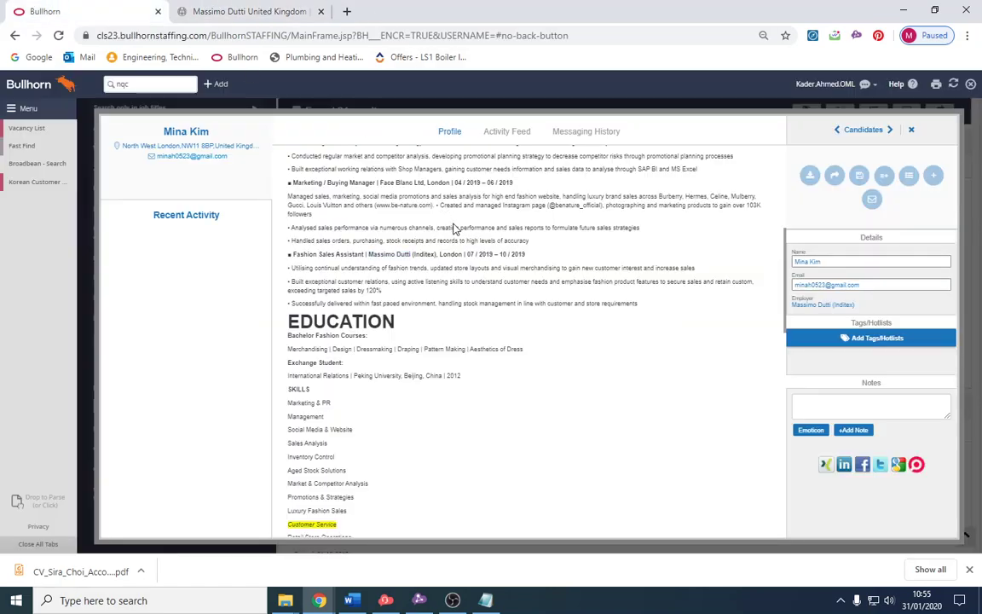
- Finish reading the Fashion Sales Assistant's CV and close it
{"action": "scroll", "coordinate": [451, 229], "scroll_direction": "down", "scroll_amount": 3}
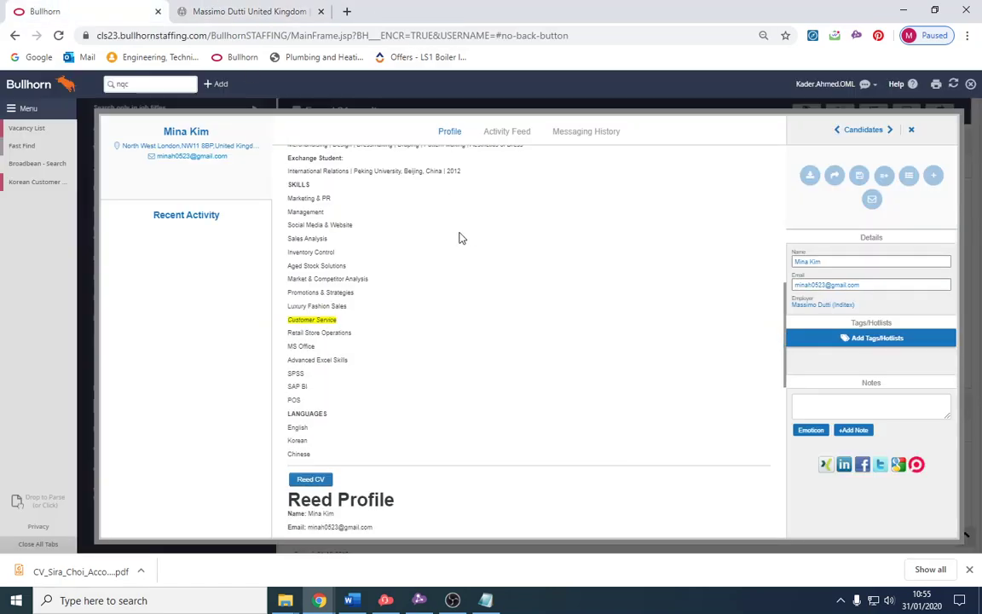
{"action": "scroll", "coordinate": [466, 289], "scroll_direction": "up", "scroll_amount": 10}
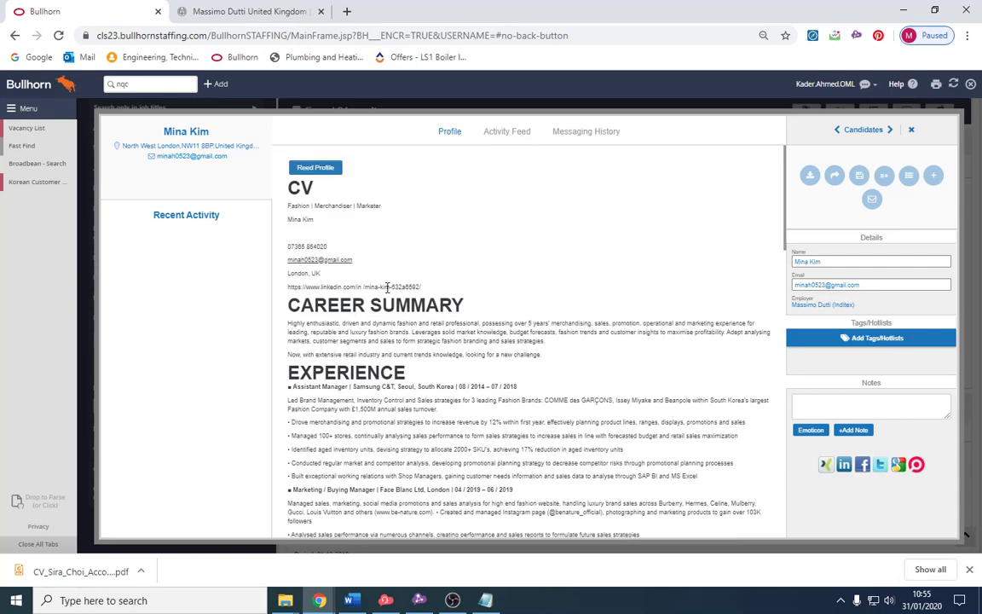
{"action": "scroll", "coordinate": [453, 345], "scroll_direction": "down", "scroll_amount": 3}
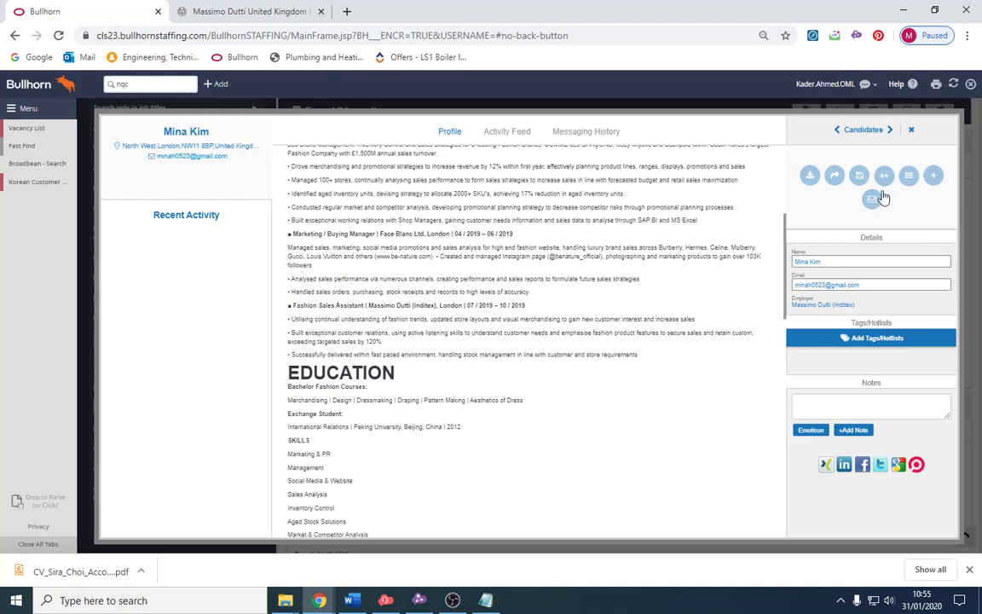
{"action": "left_click", "coordinate": [911, 130]}
- Preview and skim the Plant Administrator candidate's CV
{"action": "scroll", "coordinate": [606, 303], "scroll_direction": "down", "scroll_amount": 3}
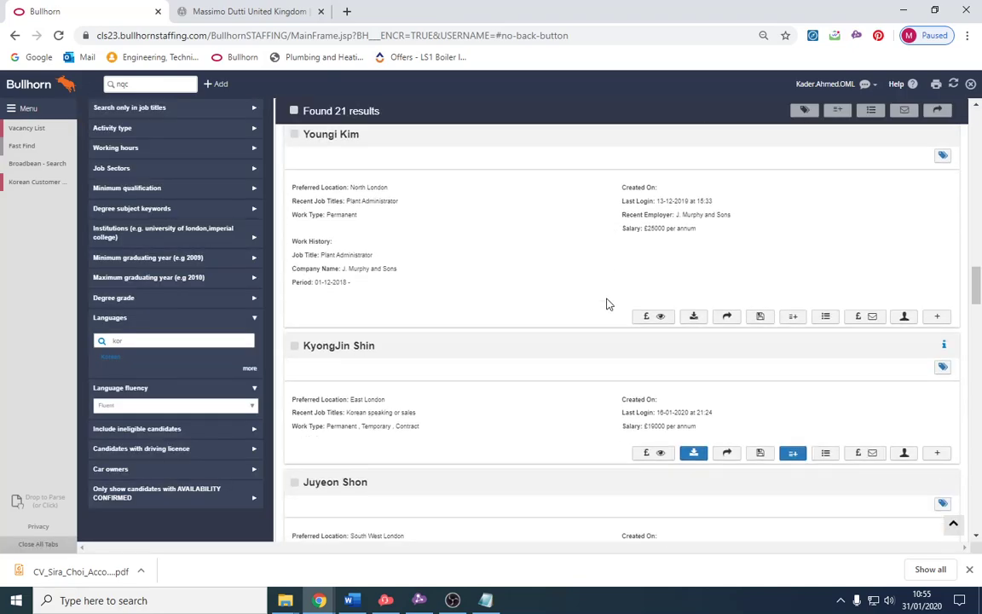
{"action": "left_click", "coordinate": [659, 317]}
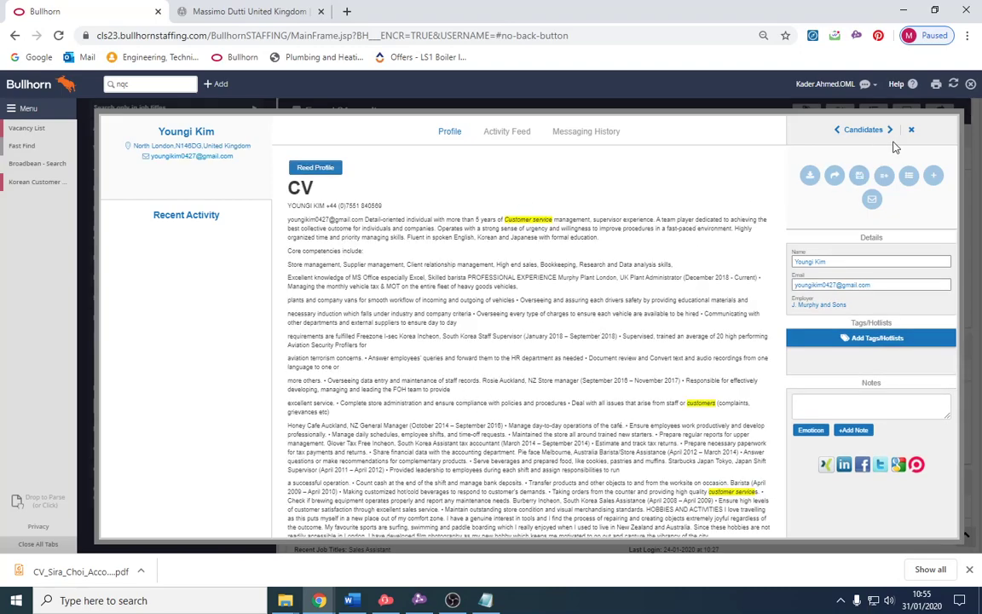
{"action": "scroll", "coordinate": [547, 350], "scroll_direction": "down", "scroll_amount": 3}
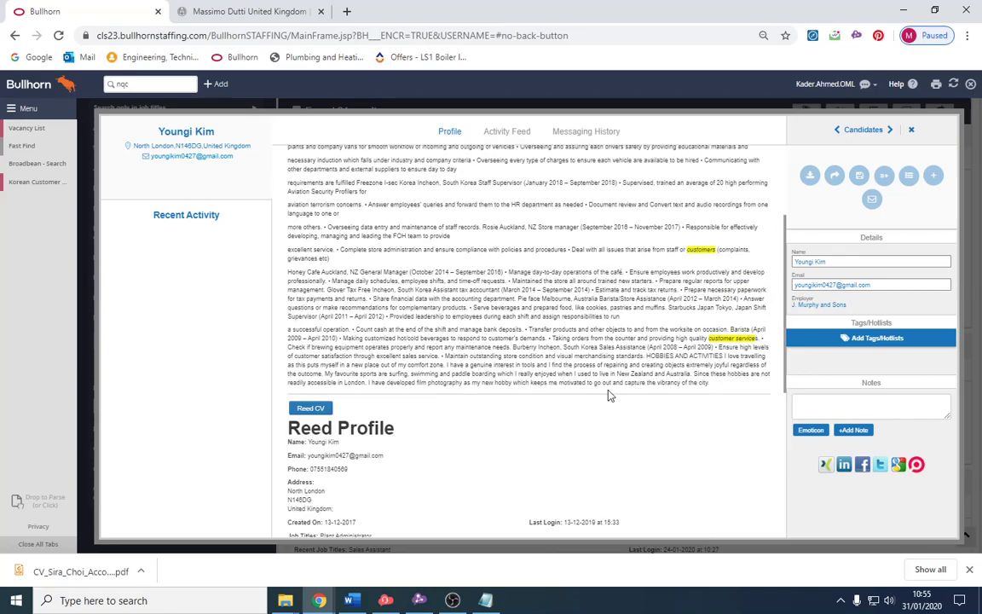
{"action": "scroll", "coordinate": [547, 350], "scroll_direction": "up", "scroll_amount": 2}
{"action": "left_click", "coordinate": [911, 130]}
{"action": "scroll", "coordinate": [587, 318], "scroll_direction": "down", "scroll_amount": 10}
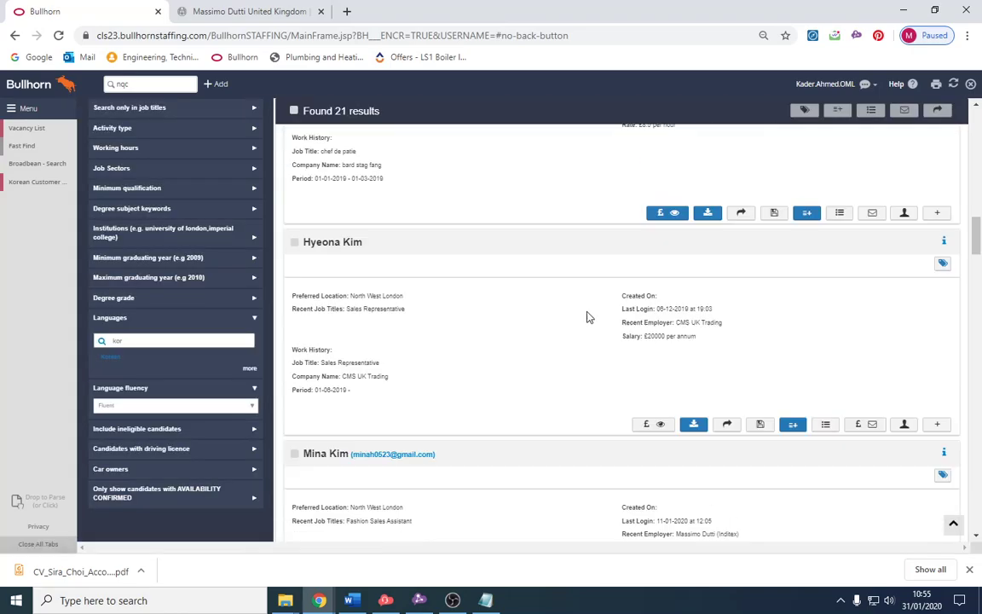
{"action": "scroll", "coordinate": [575, 321], "scroll_direction": "up", "scroll_amount": 10}
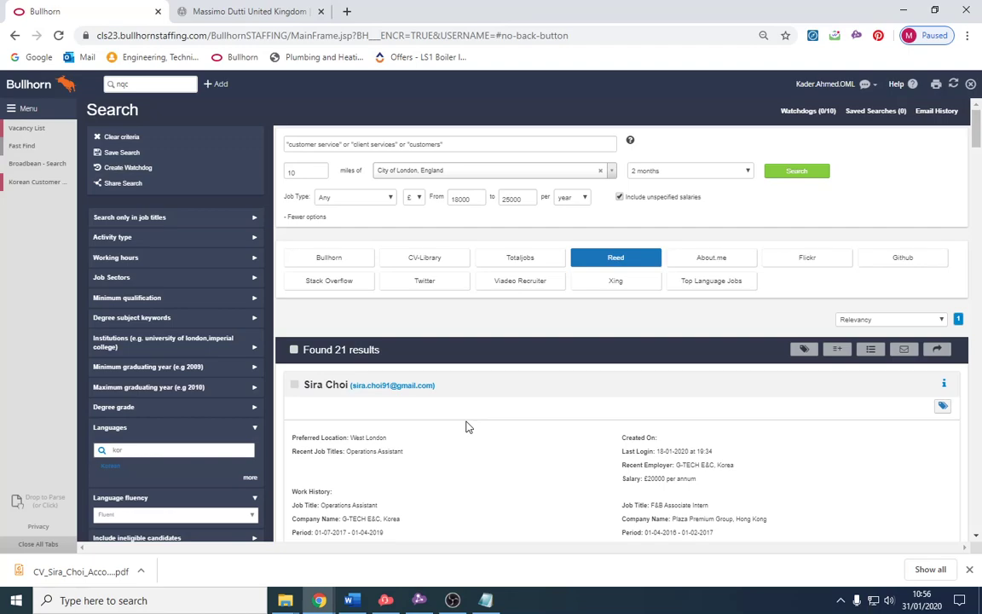
{"action": "left_click_drag", "start_coordinate": [462, 145], "coordinate": [280, 147]}
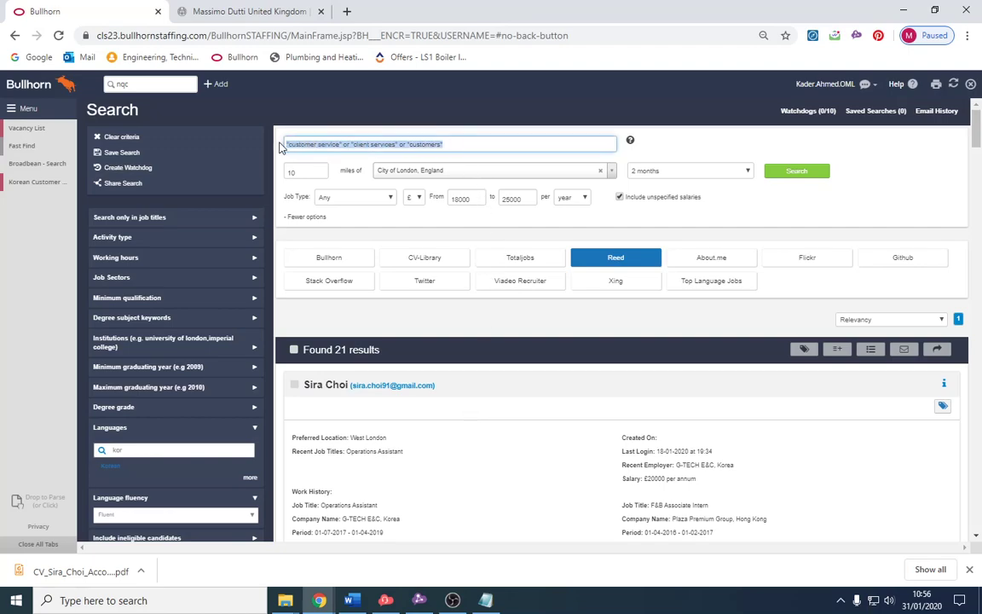
{"action": "left_click", "coordinate": [567, 362]}
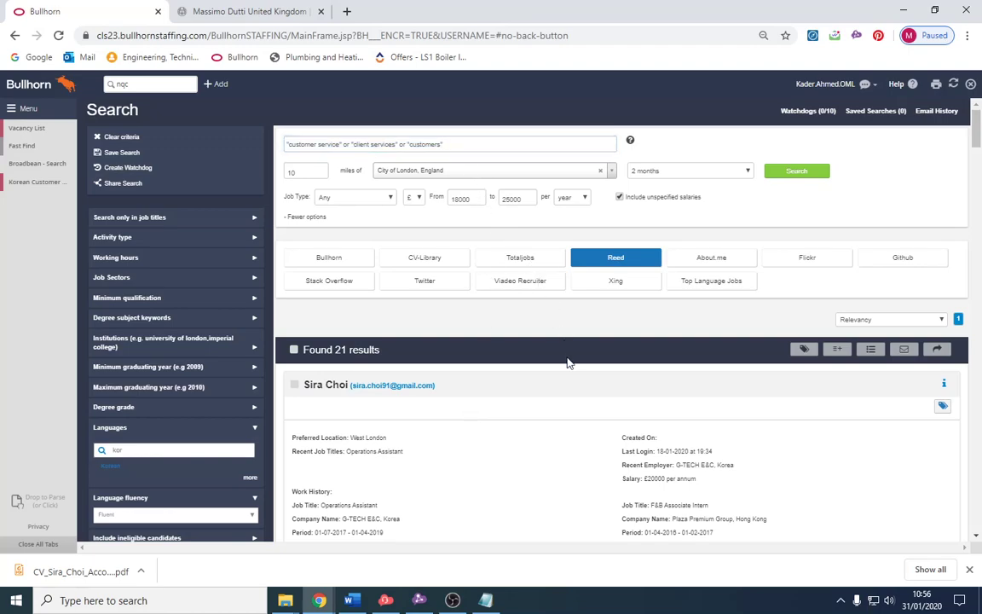